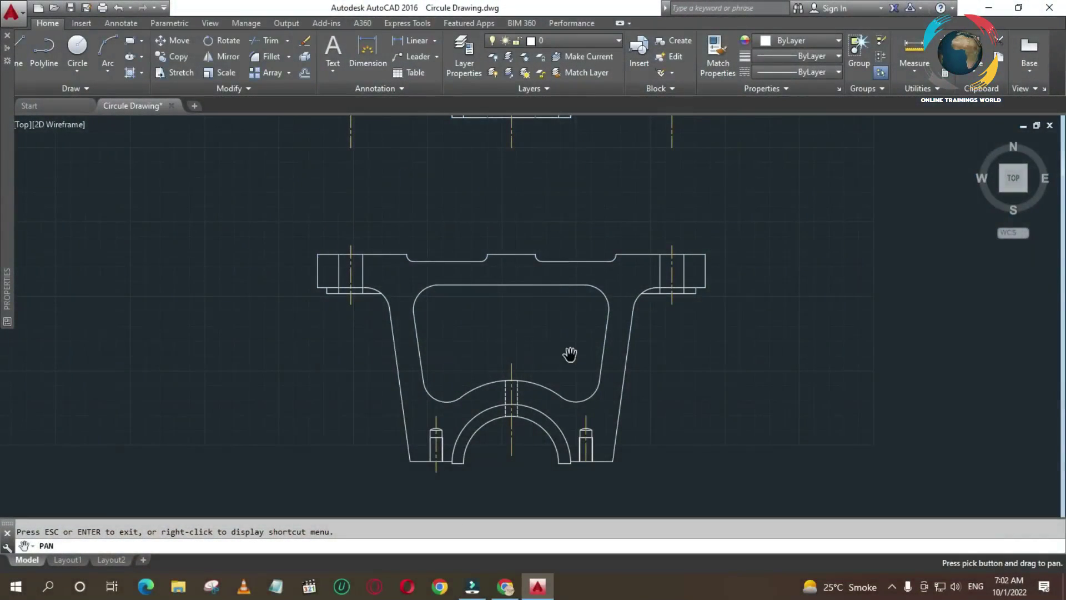
Add a 326 linear dimension across the bracket's top edge, corner to corner.
click(321, 354)
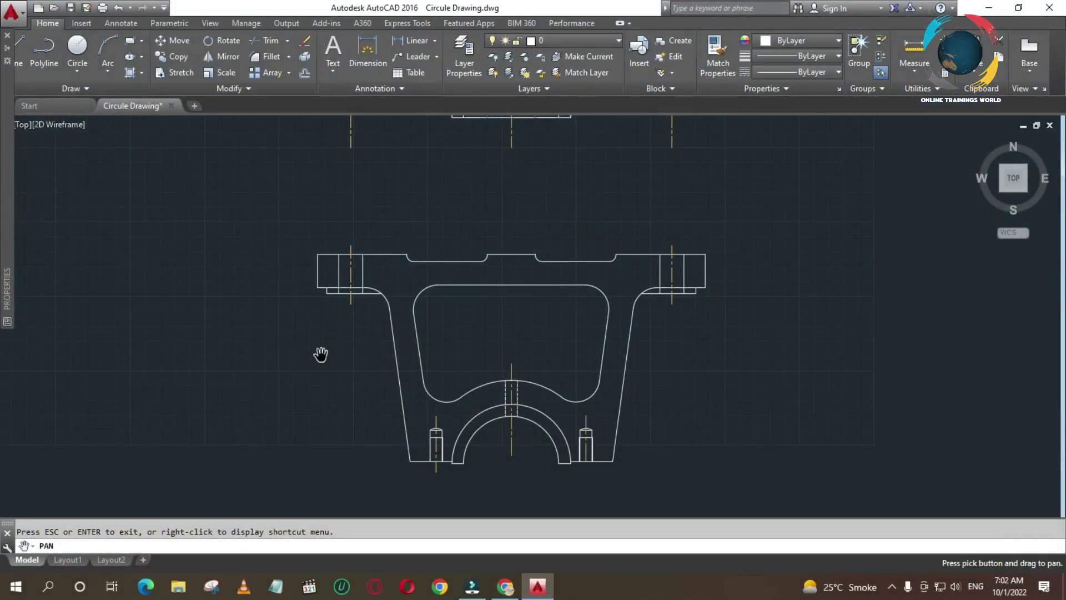
key(Escape)
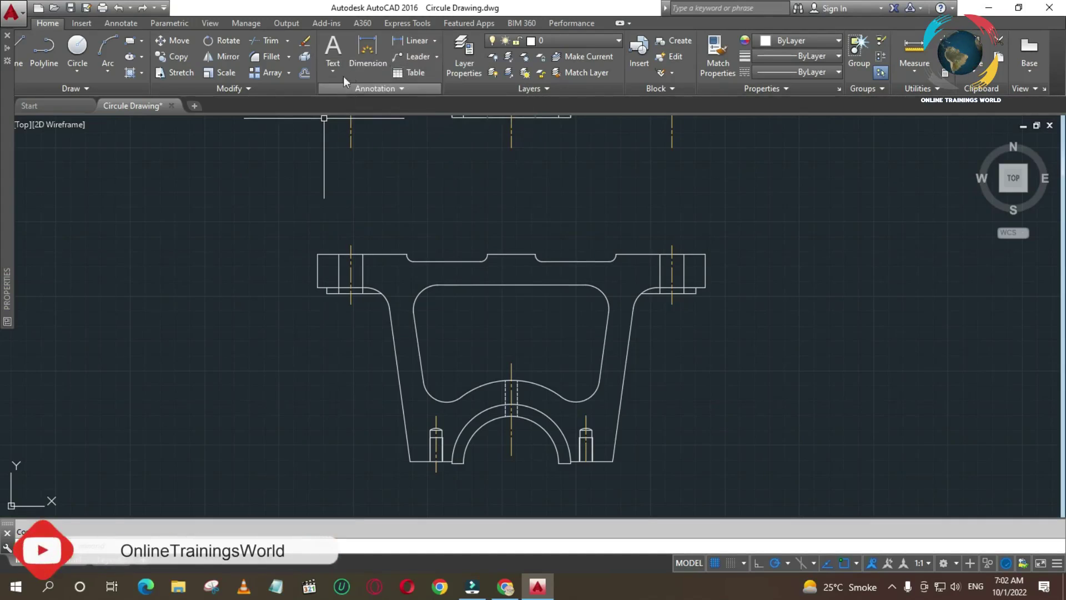
click(368, 47)
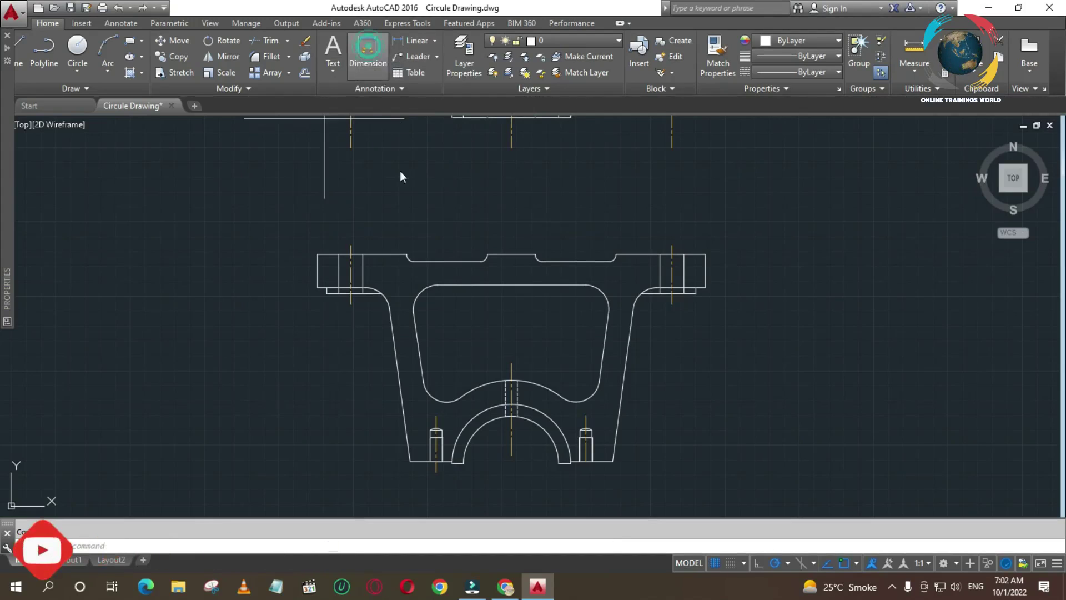
click(317, 254)
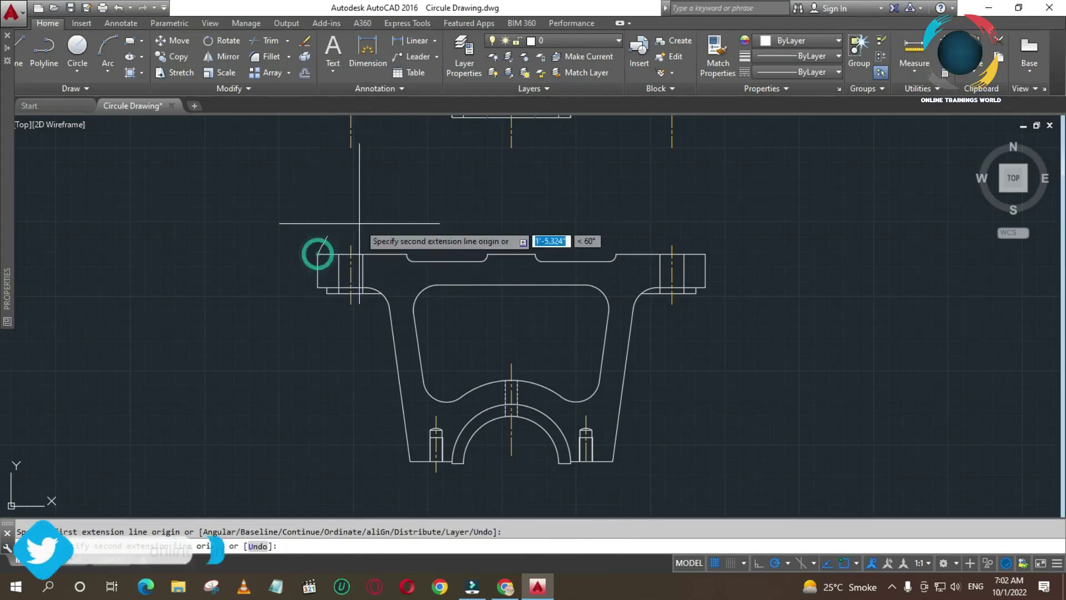
click(705, 254)
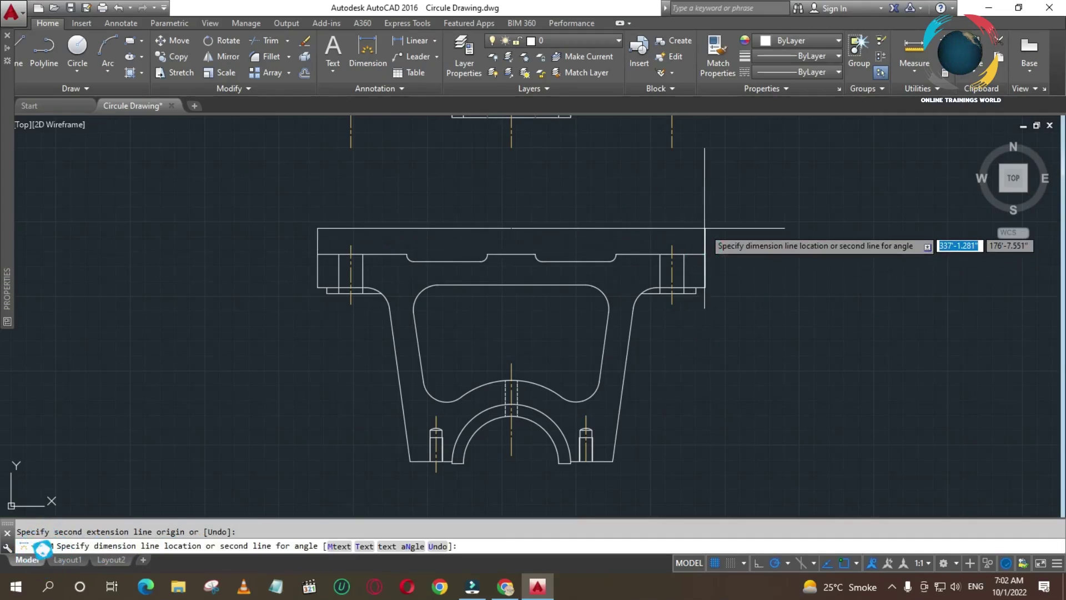
click(704, 228)
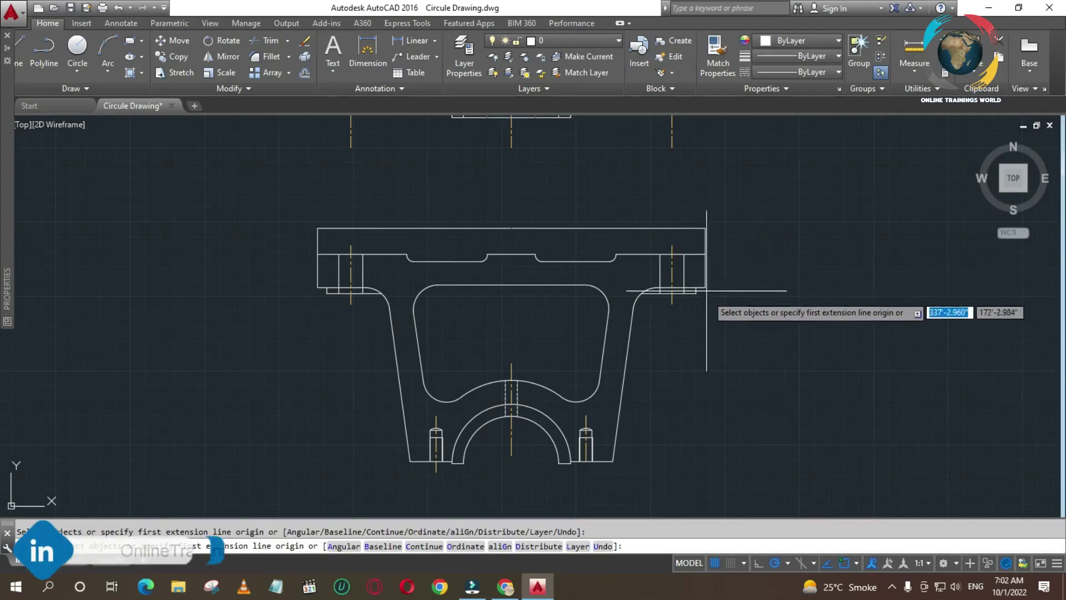
key(Escape)
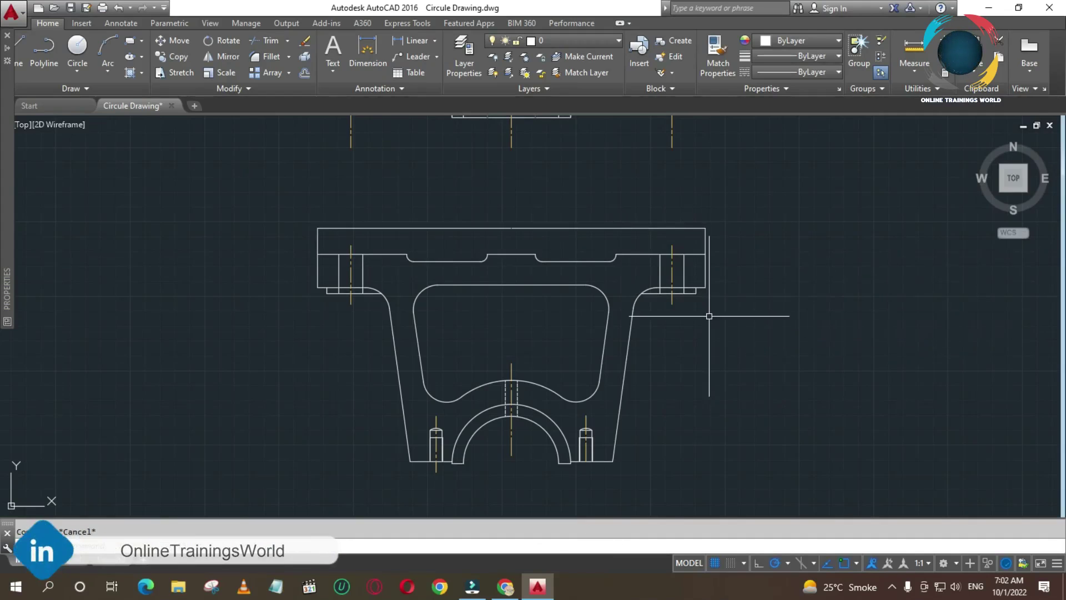
Window-zoom in twice to inspect the 326.0000 dimension text.
text(z)
key(Return)
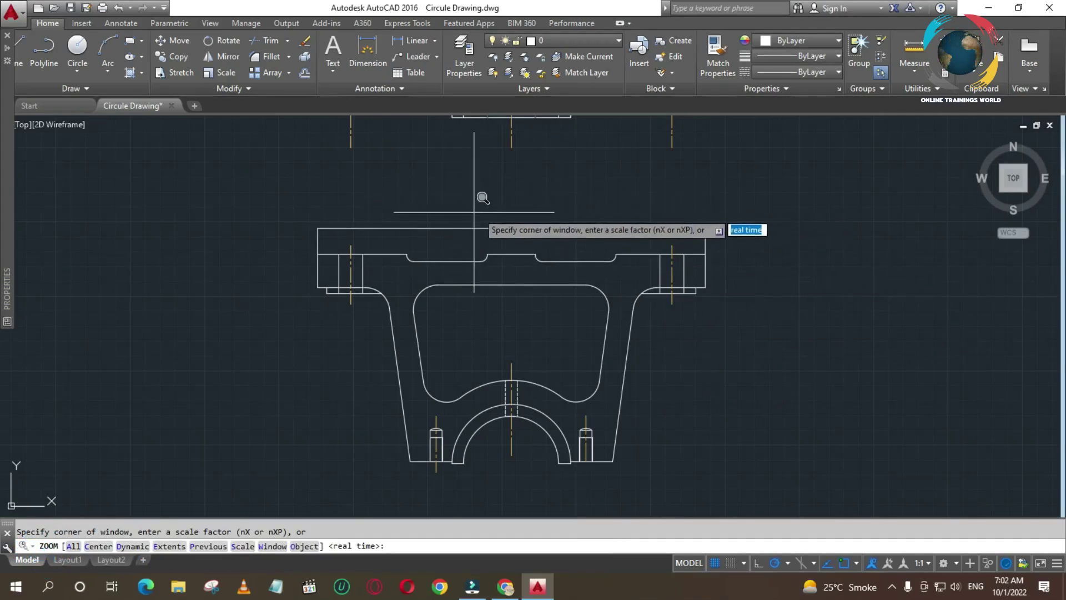
click(478, 210)
click(559, 261)
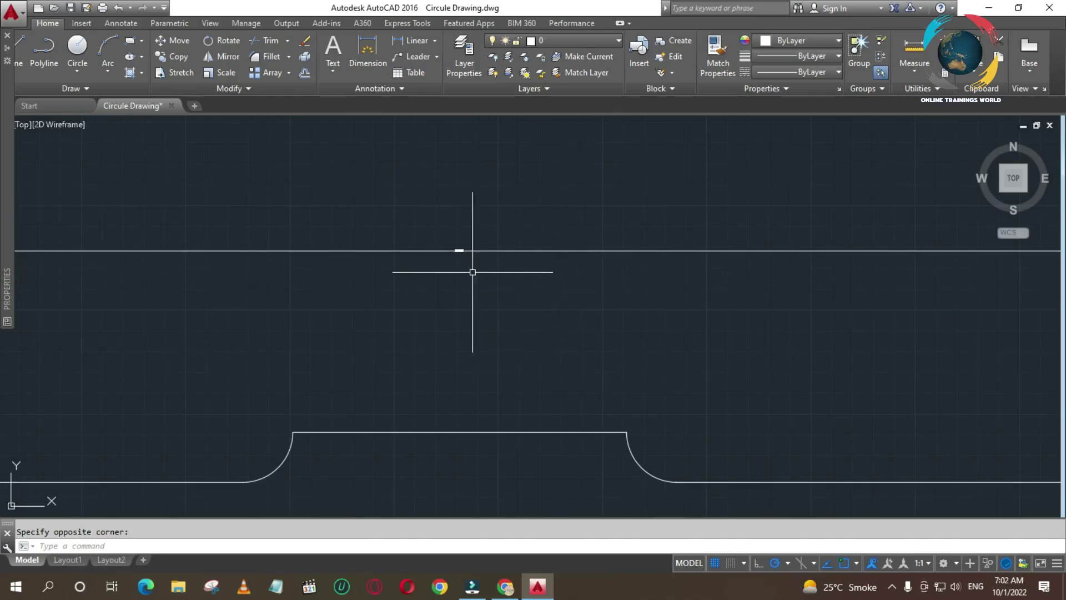
text(z)
key(Return)
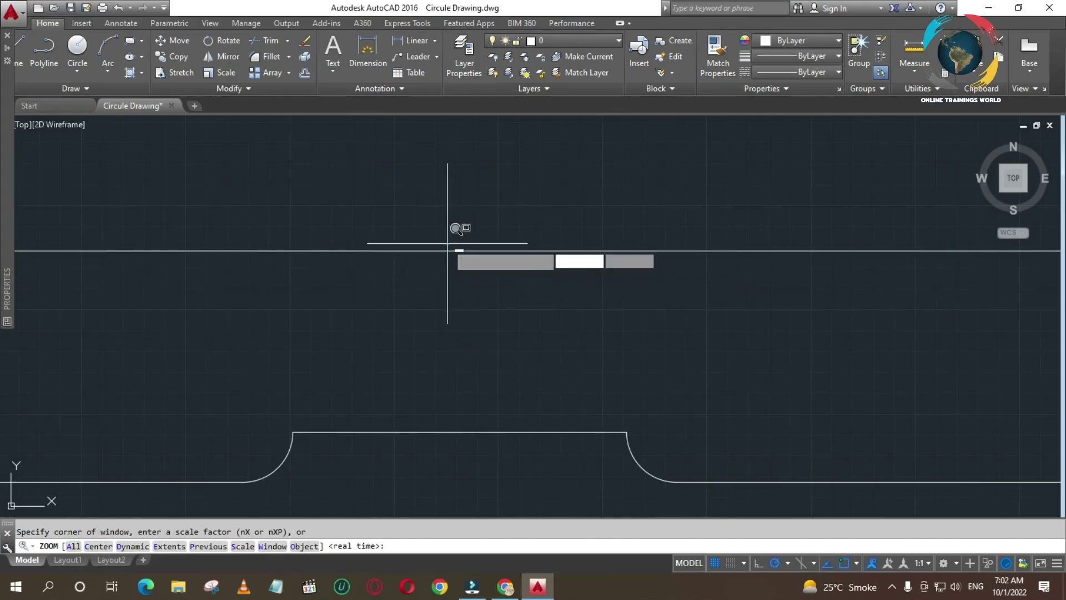
click(446, 251)
click(487, 275)
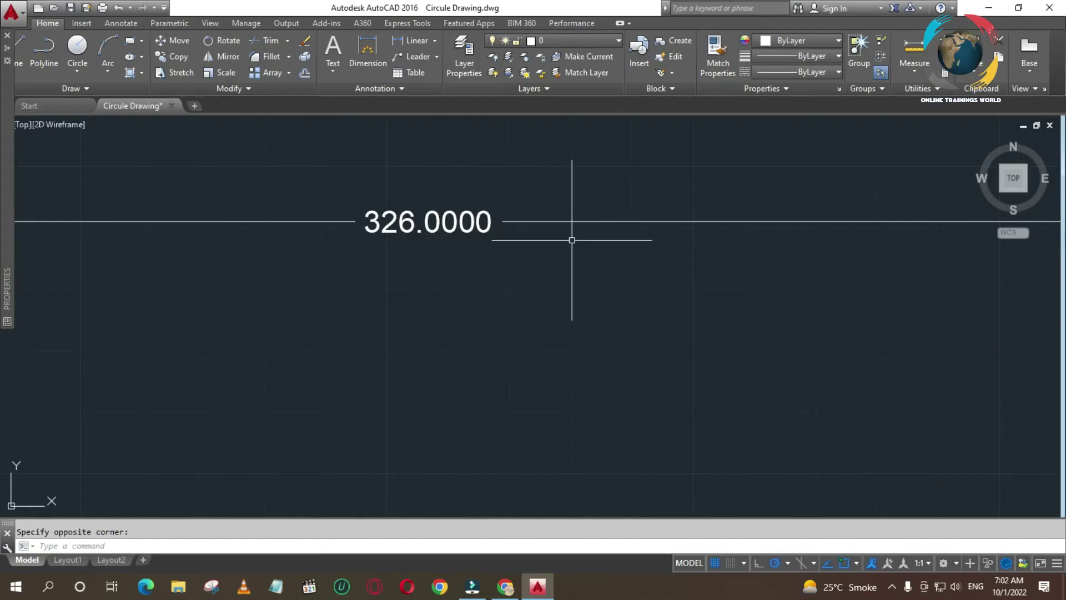
Add a 40 linear dimension between the arc ends below.
scroll(497, 225, down, 2)
scroll(499, 231, down, 2)
scroll(403, 185, down, 2)
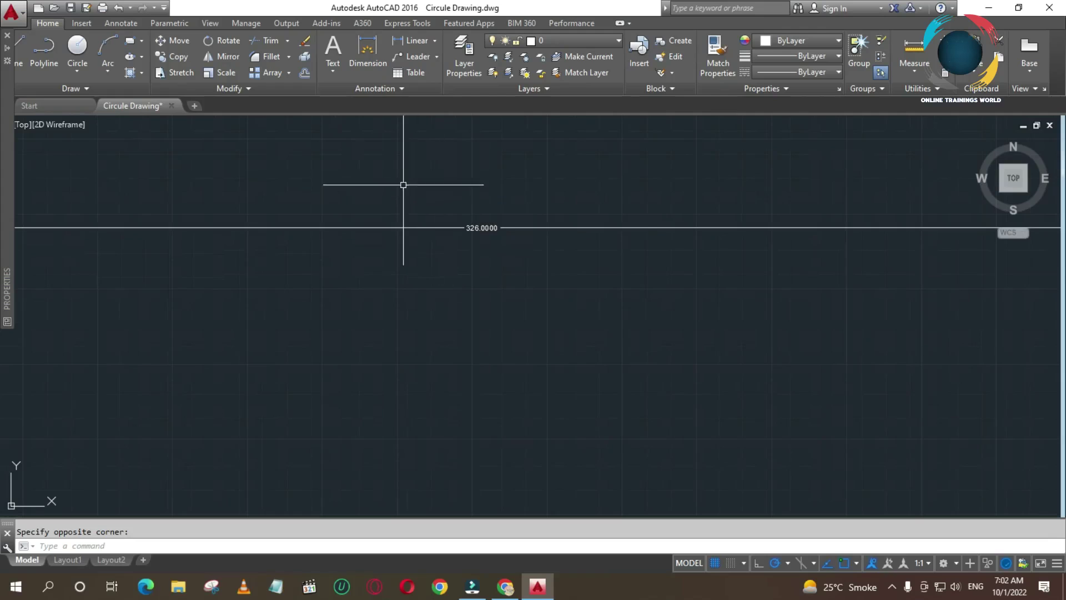
scroll(467, 244, down, 1)
scroll(467, 254, down, 1)
scroll(466, 257, down, 1)
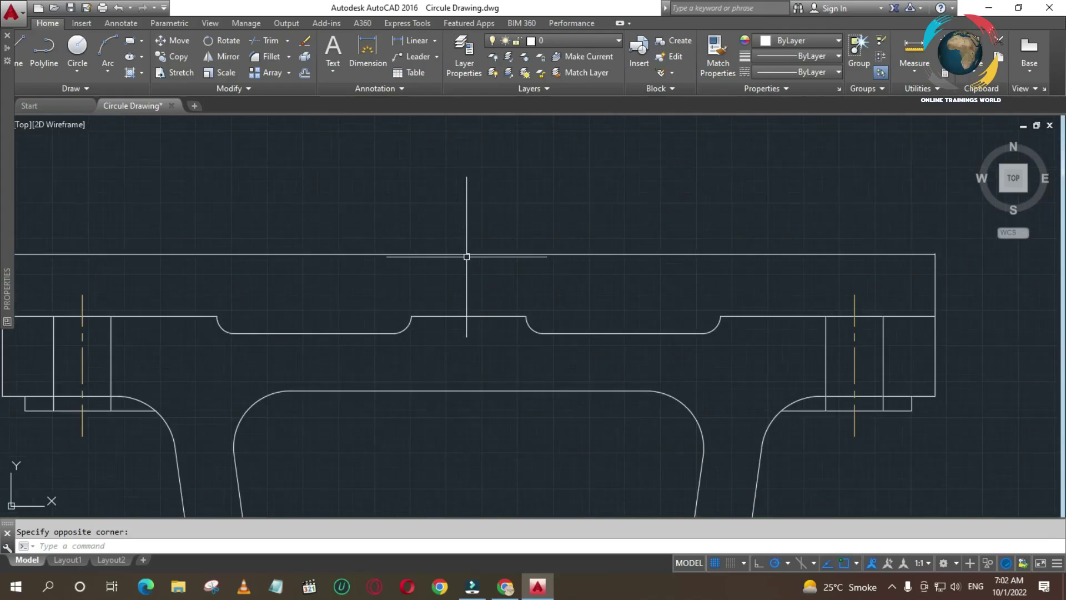
click(411, 316)
click(526, 316)
click(526, 296)
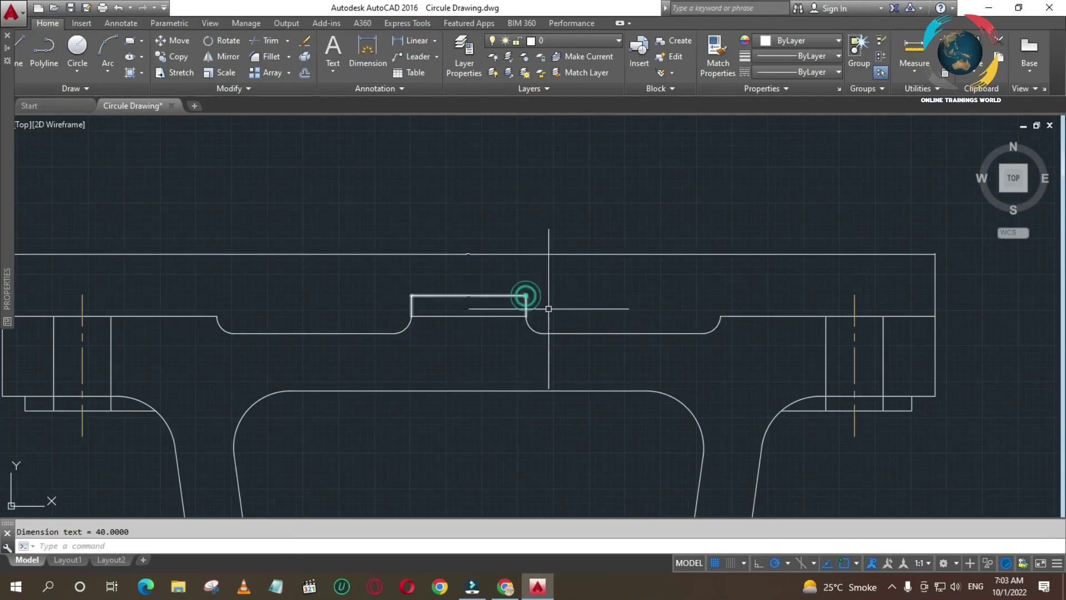
Zoom in on the 40.0000 dimension and open the Dimension Style Manager with D.
click(446, 303)
click(516, 294)
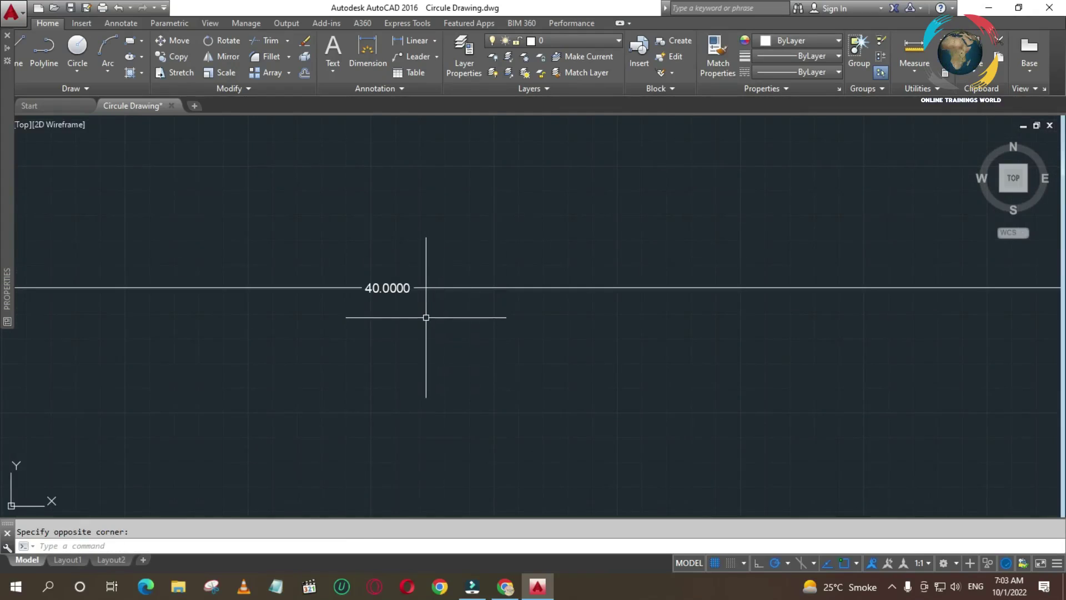
text(d)
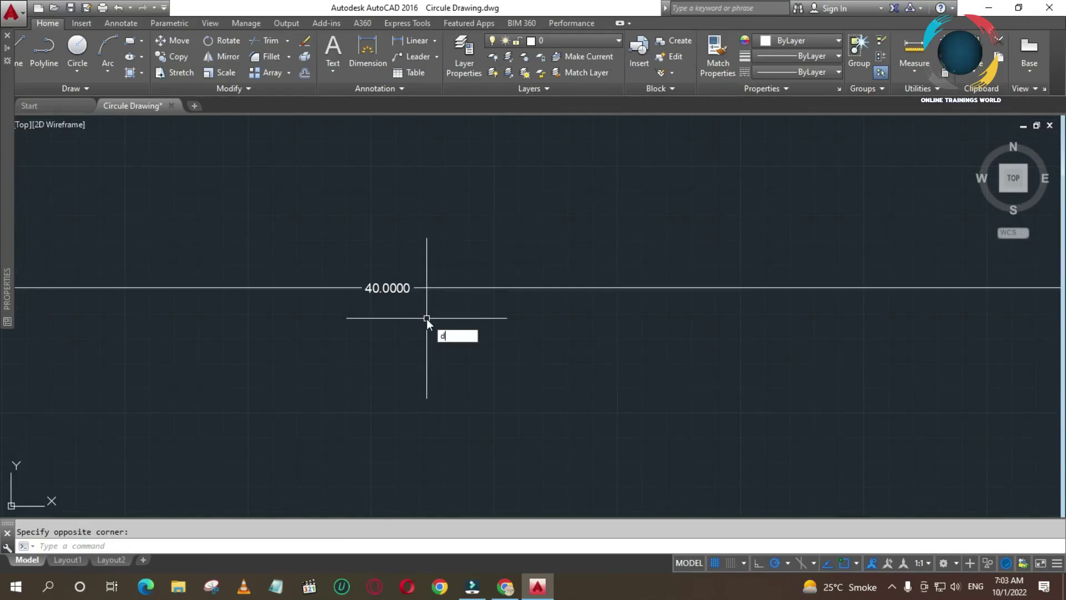
key(Return)
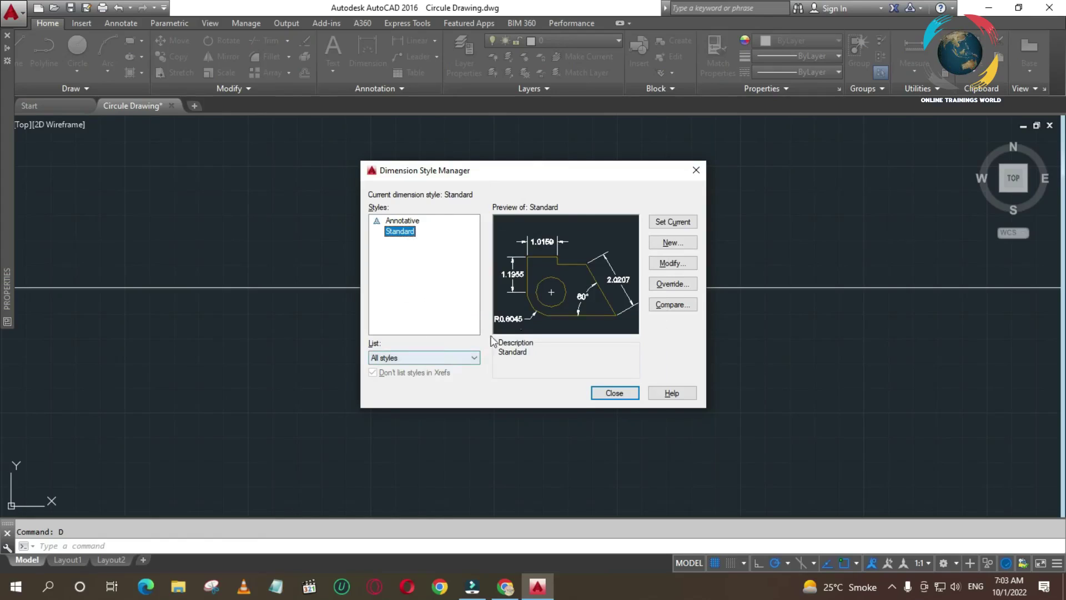
Start a new dimension style called Dimention from Standard and view its text settings.
drag(559, 182, 482, 228)
click(588, 289)
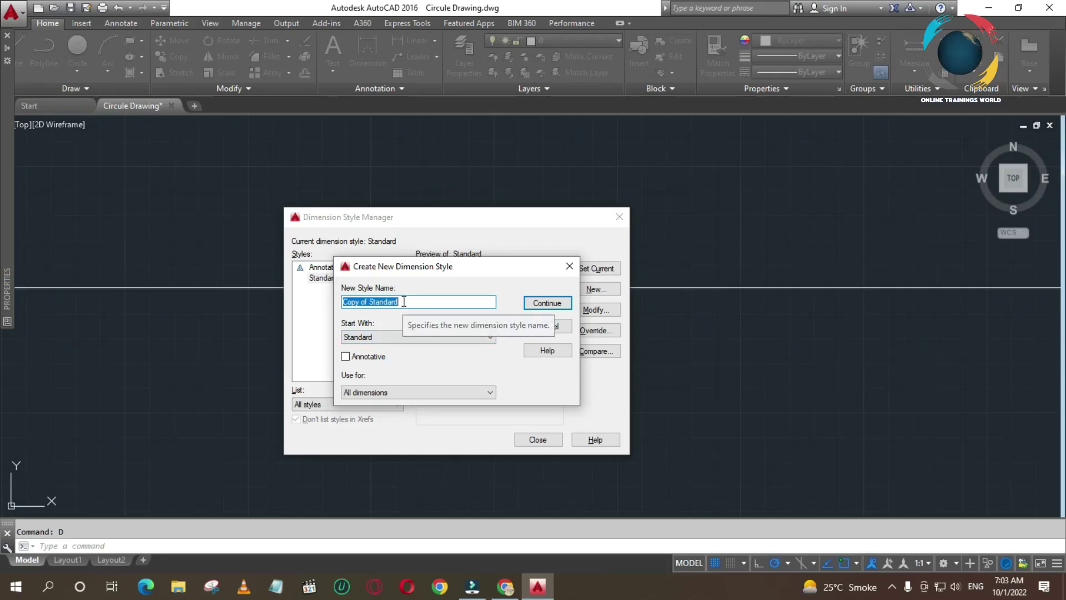
text(Di)
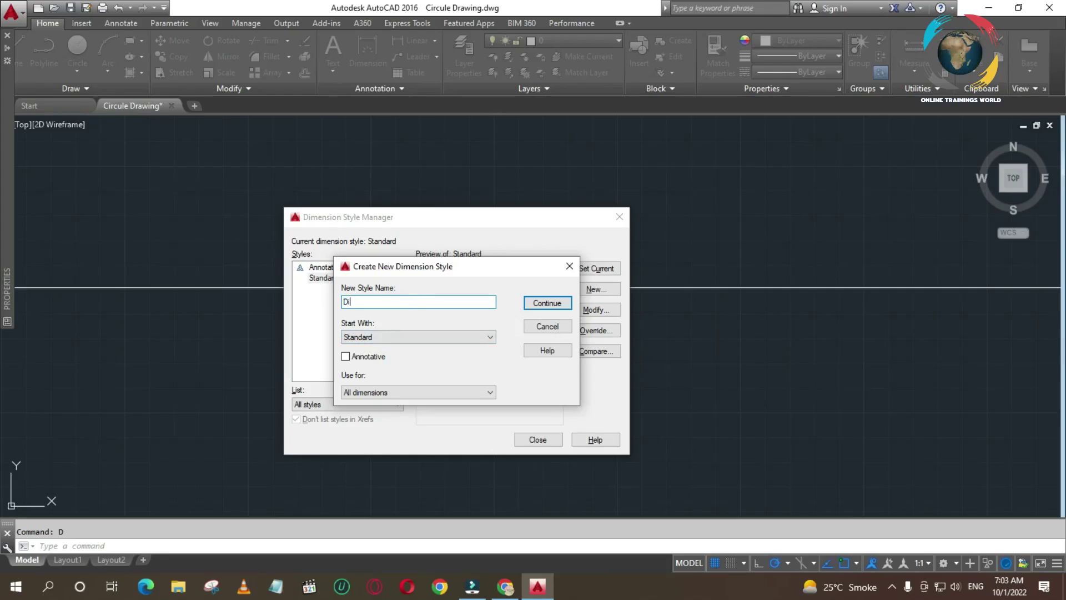
text(mention)
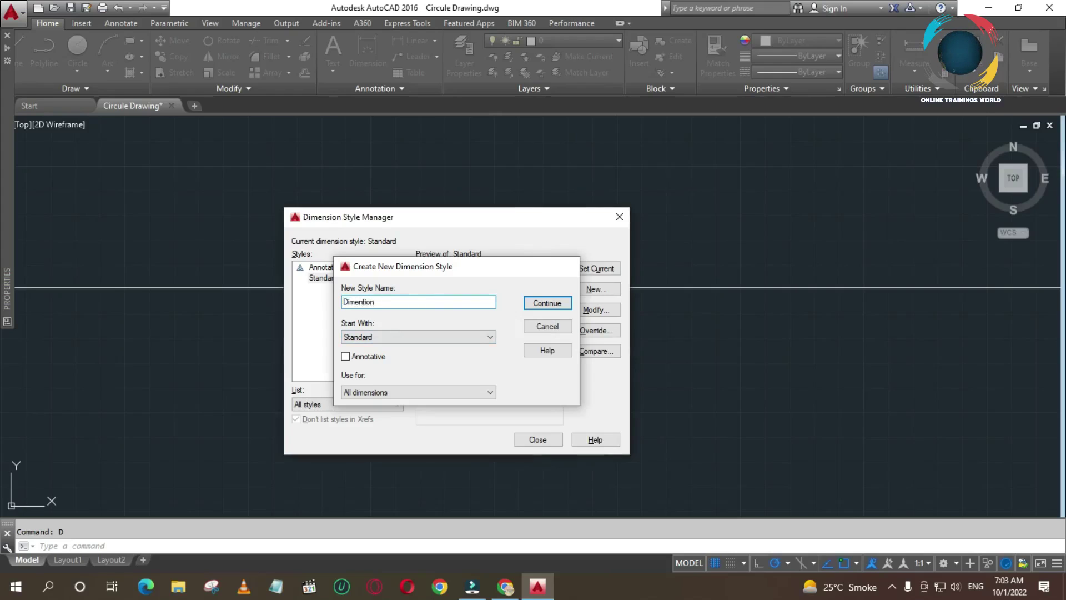
key(Return)
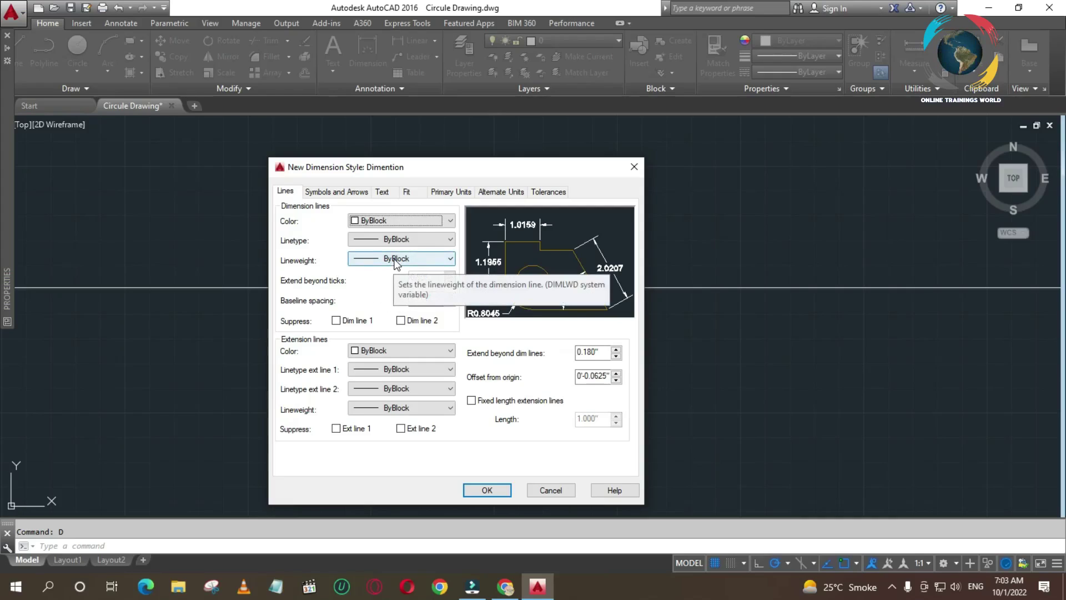
click(386, 191)
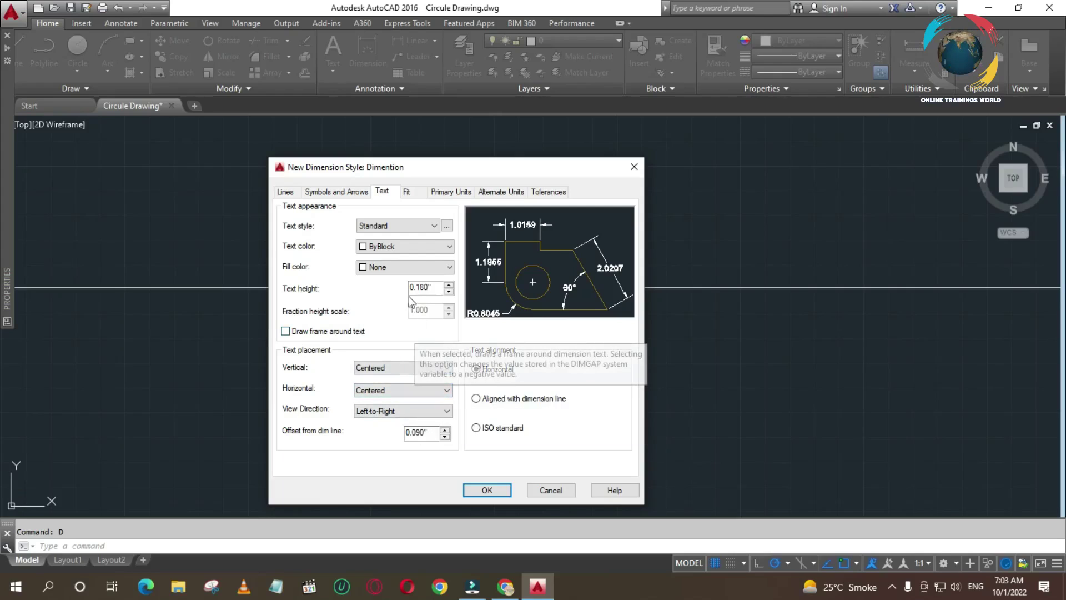
Set the Dimention text colour to Green and the text height to 3.
click(408, 225)
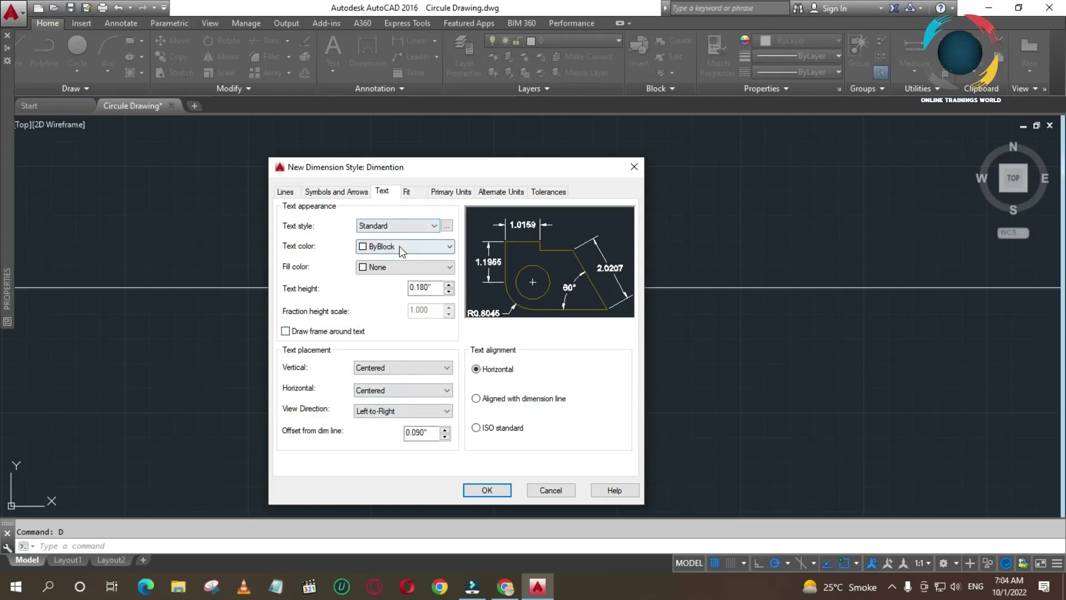
click(400, 246)
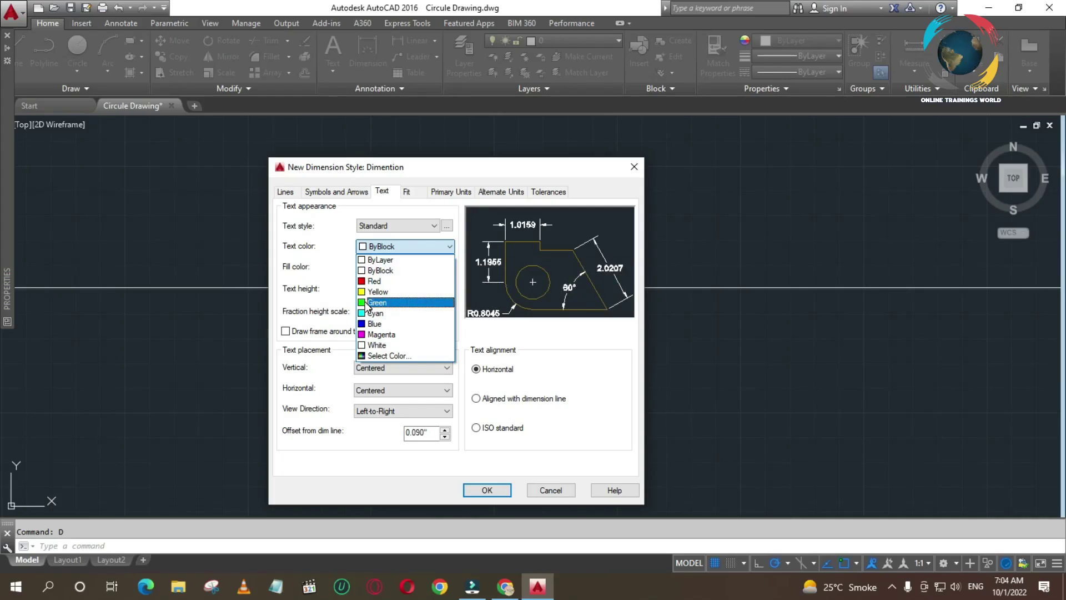
click(365, 305)
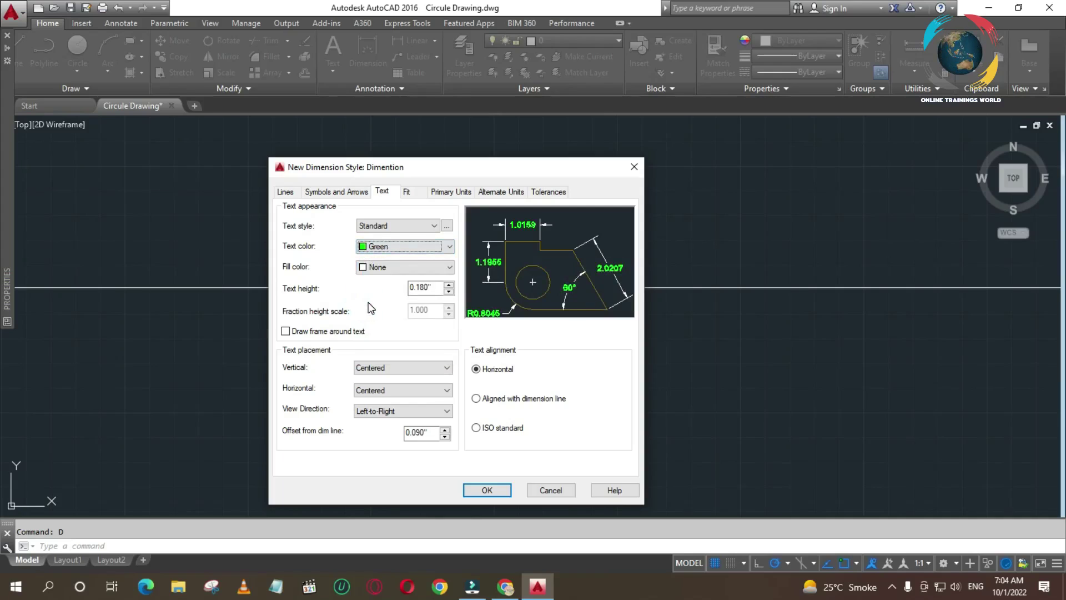
click(401, 245)
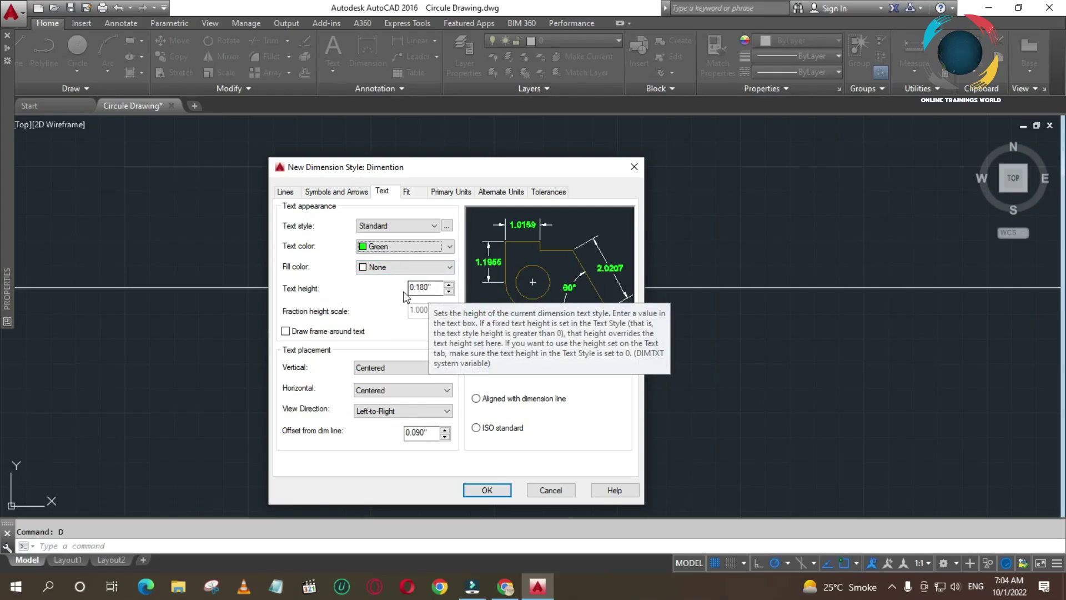
double_click(432, 287)
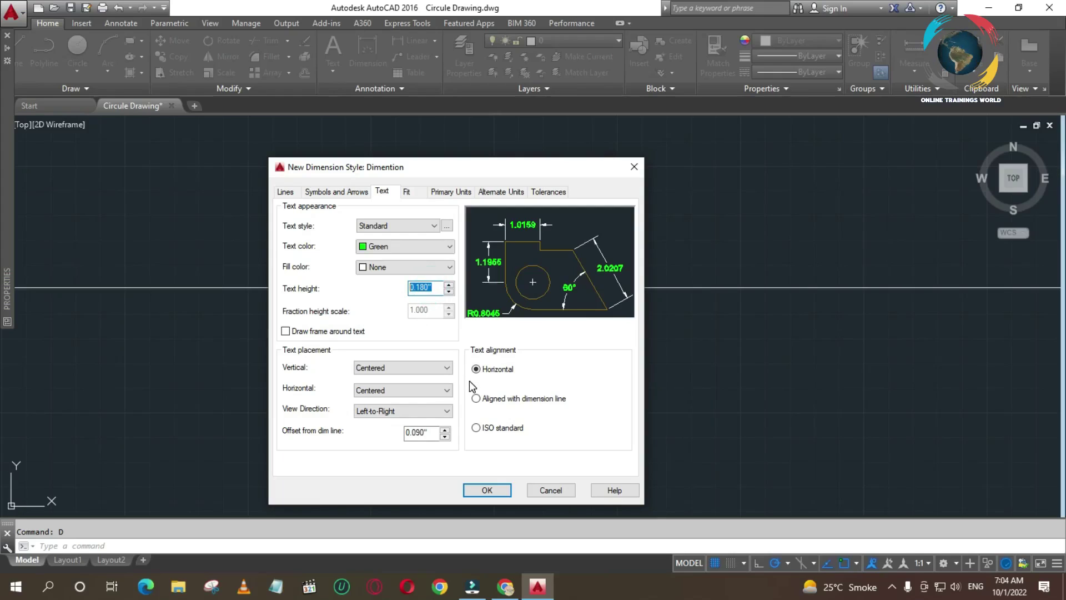
text(3)
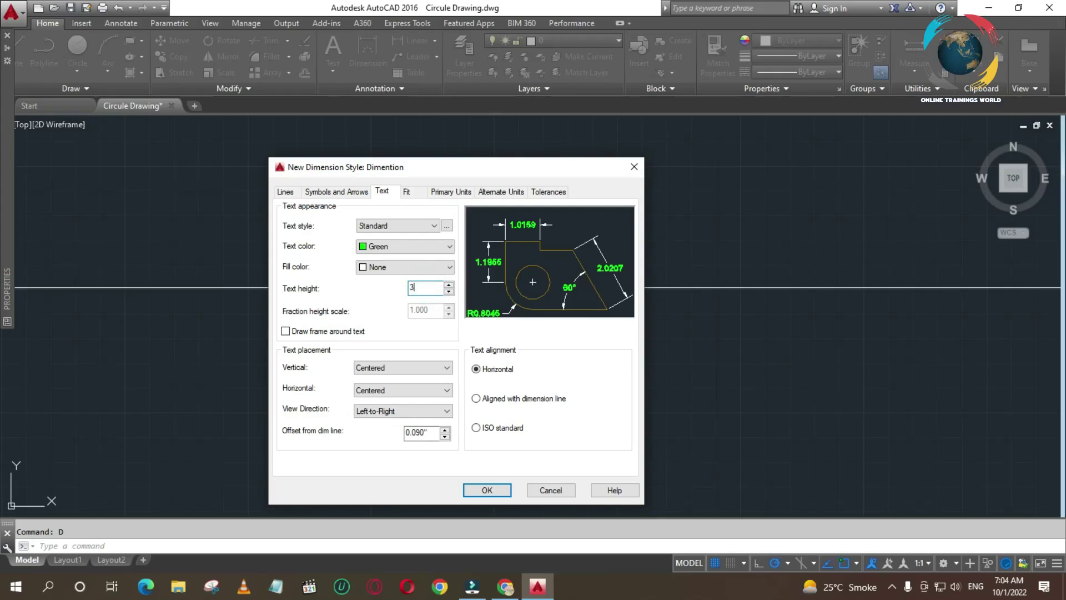
click(367, 288)
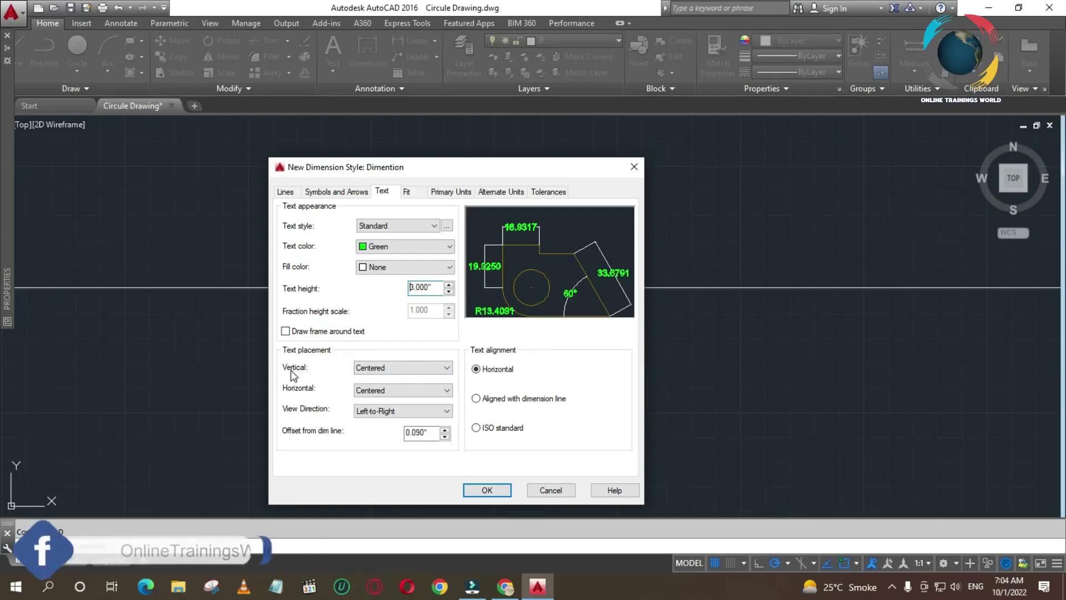
Place dimension text Above the line with Centered horizontal placement.
click(421, 367)
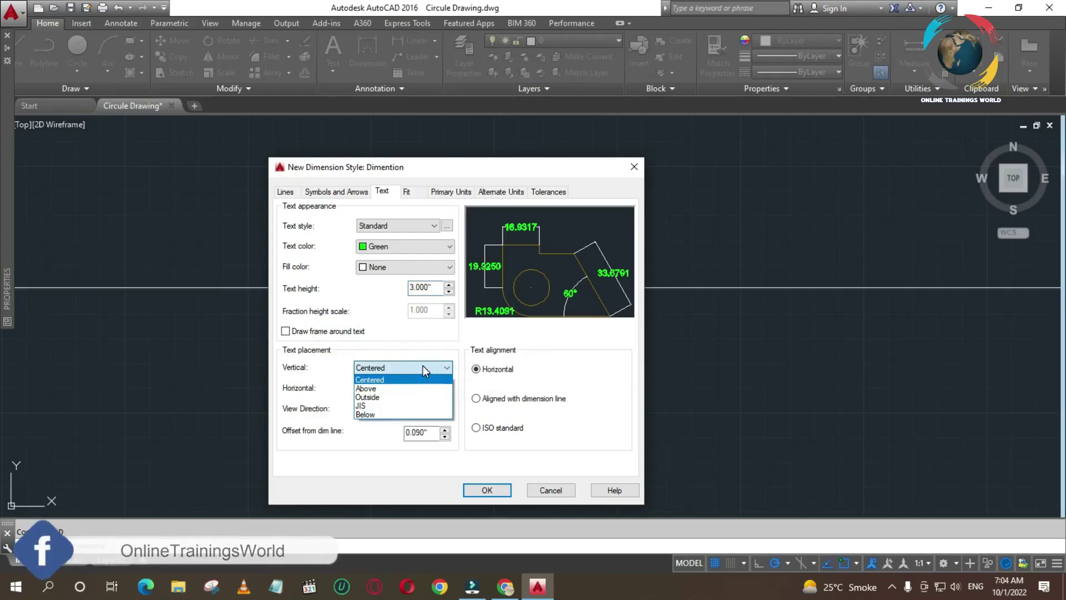
click(383, 388)
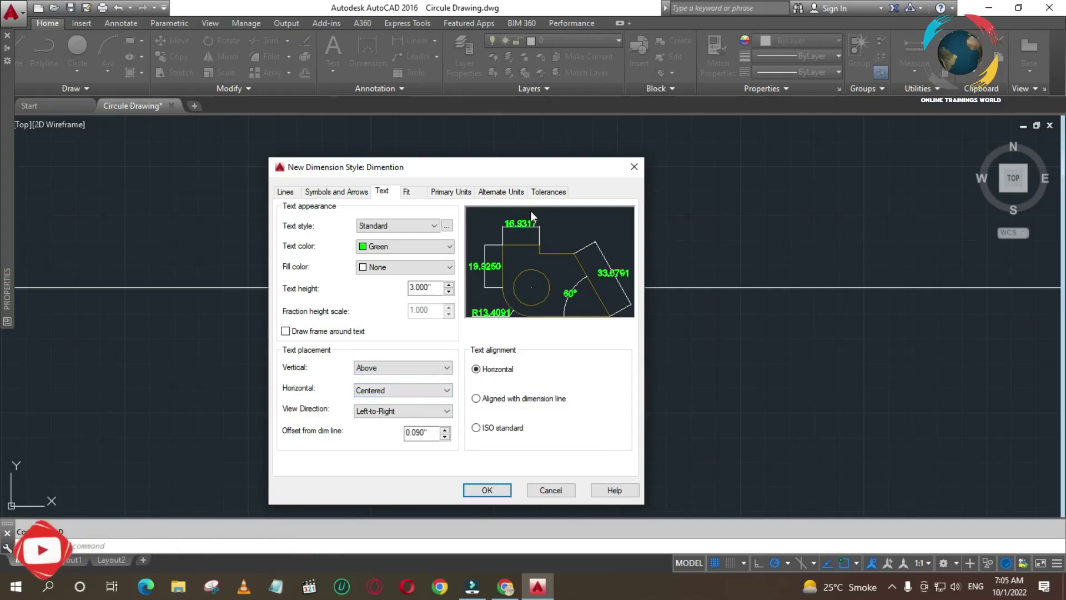
click(400, 390)
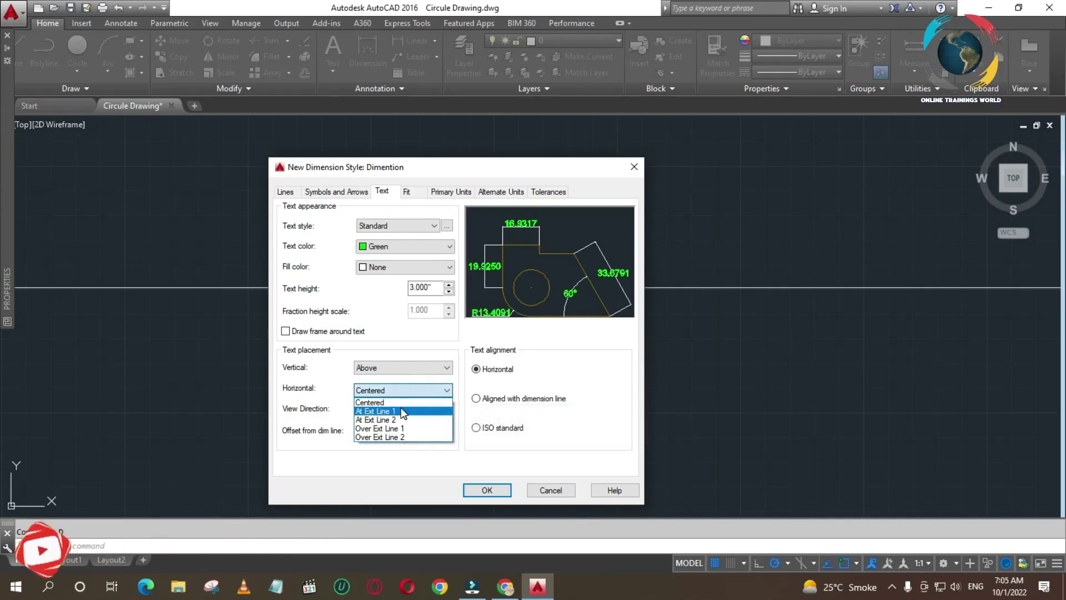
click(404, 412)
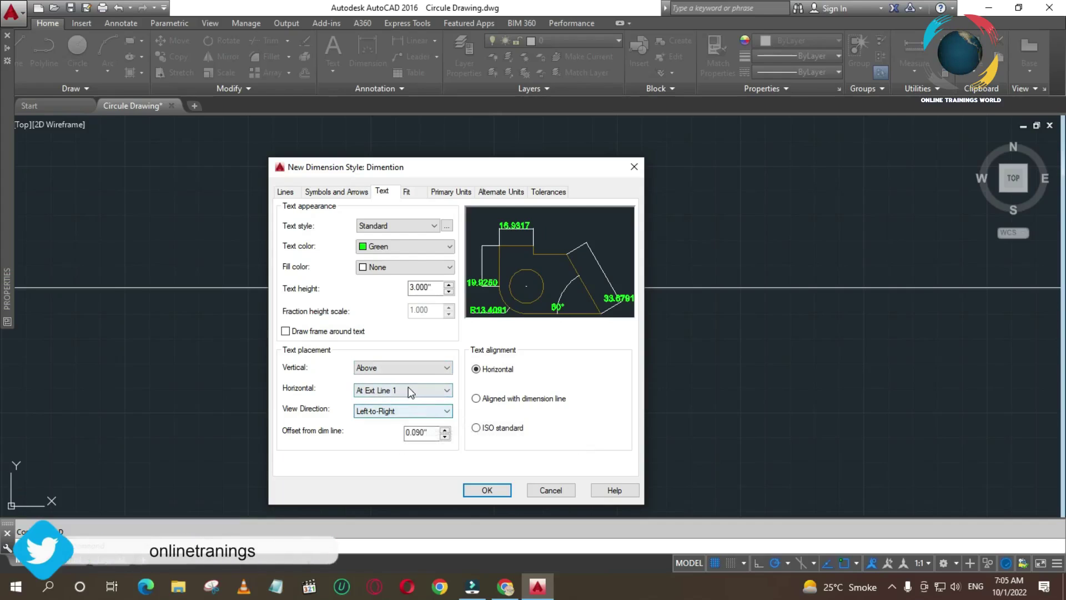
click(401, 390)
click(392, 403)
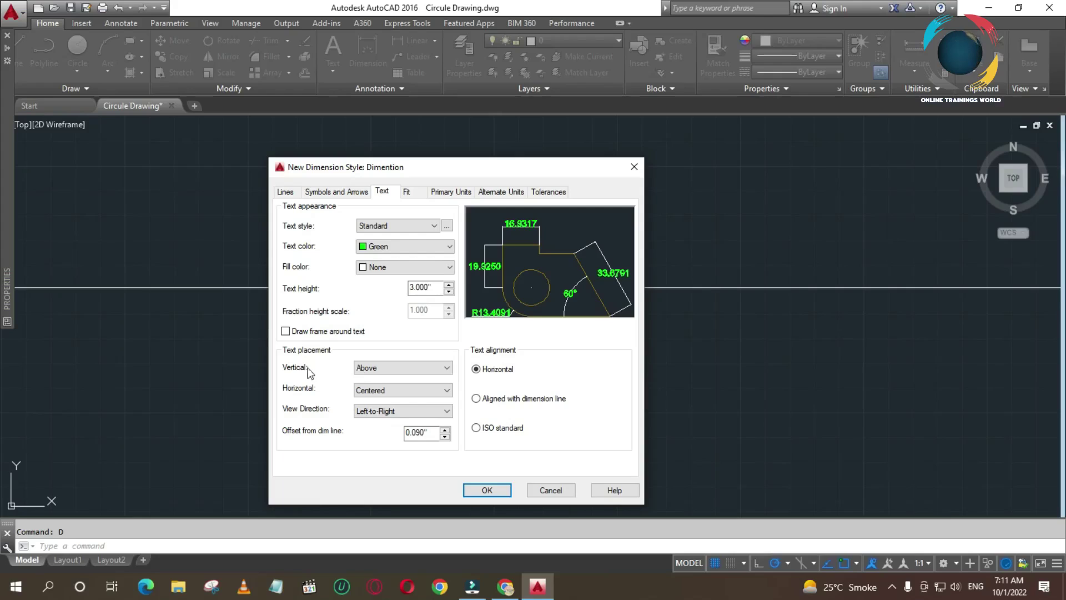
click(403, 368)
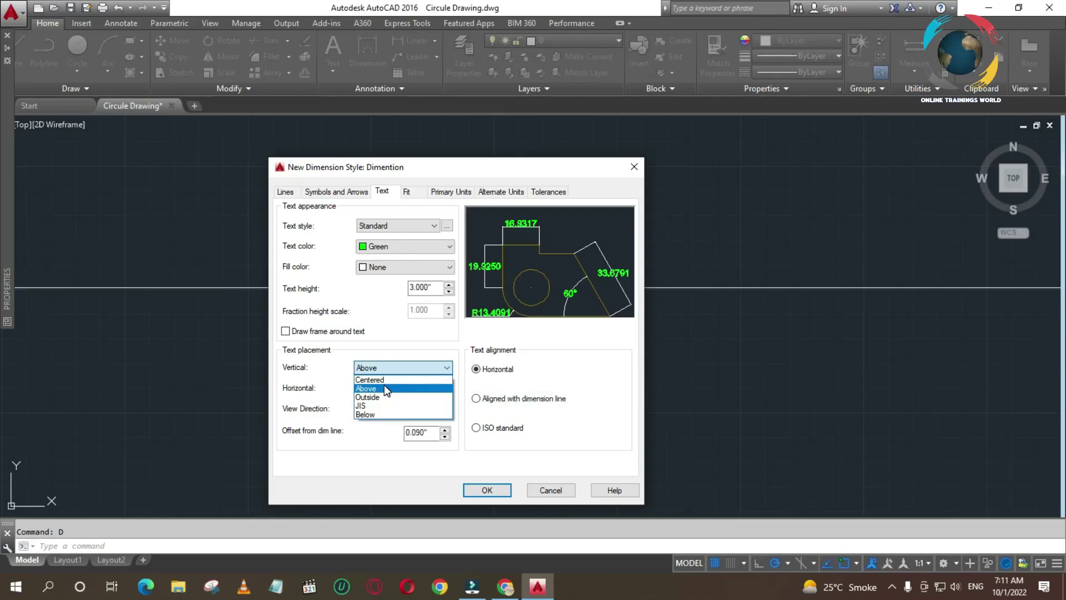
click(317, 398)
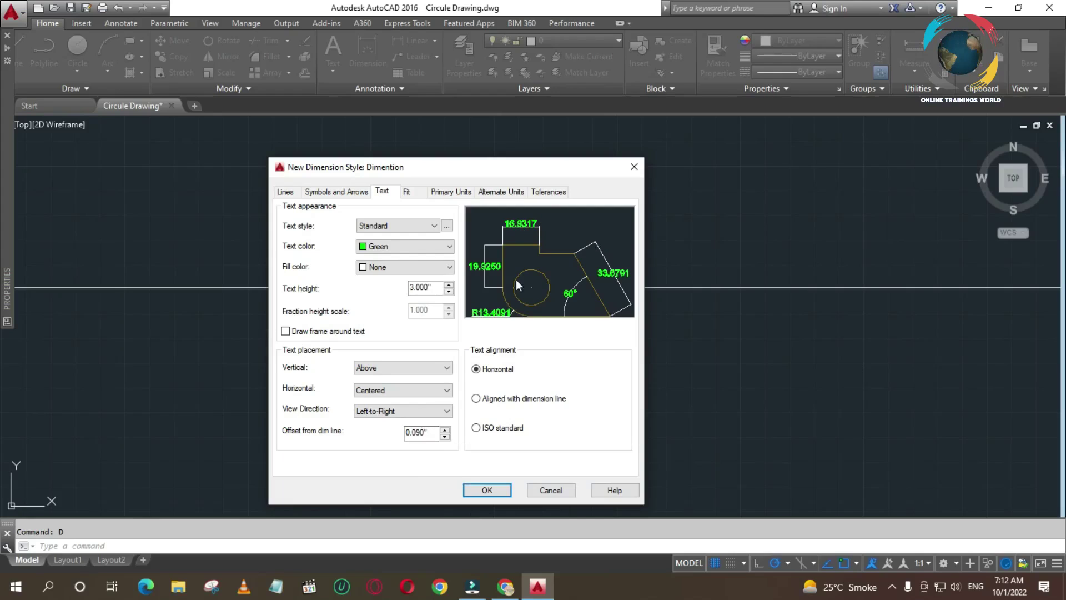
Align the text with the dimension line and set its offset from the line to 1.
double_click(422, 432)
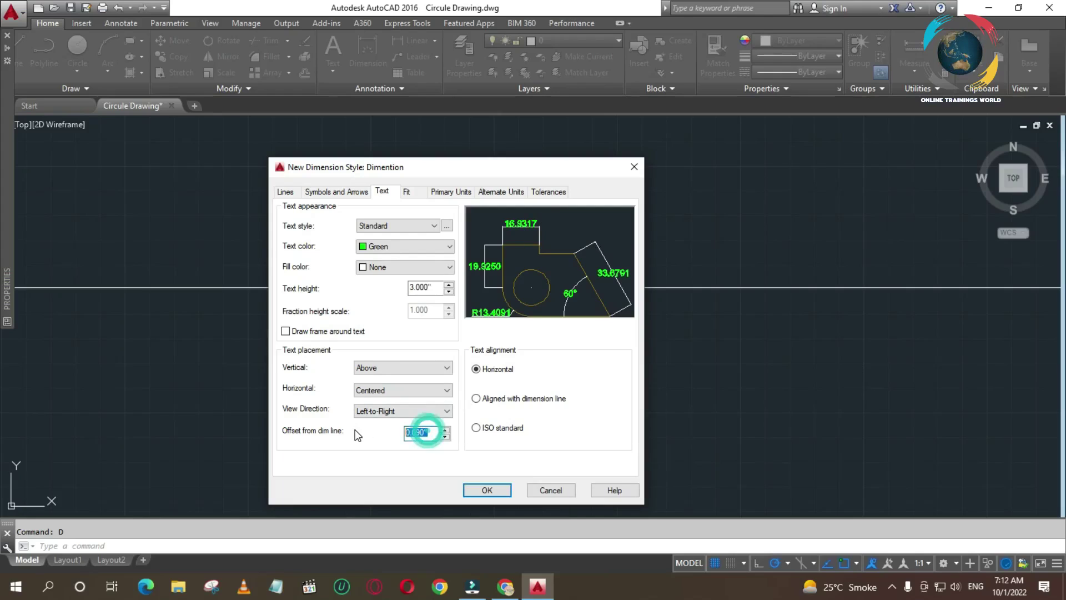
text(2)
click(418, 460)
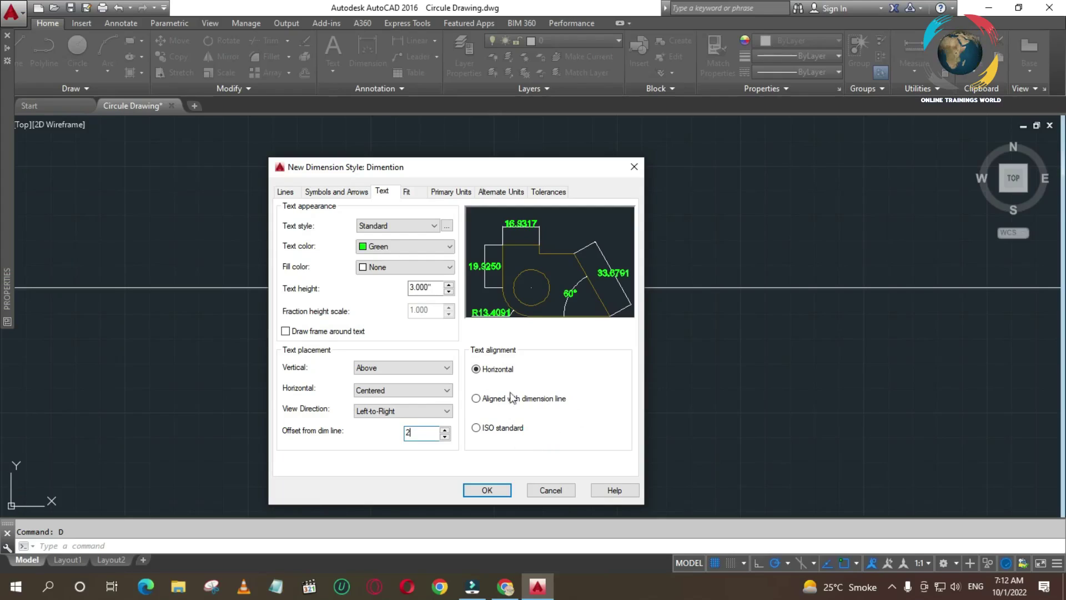
click(477, 400)
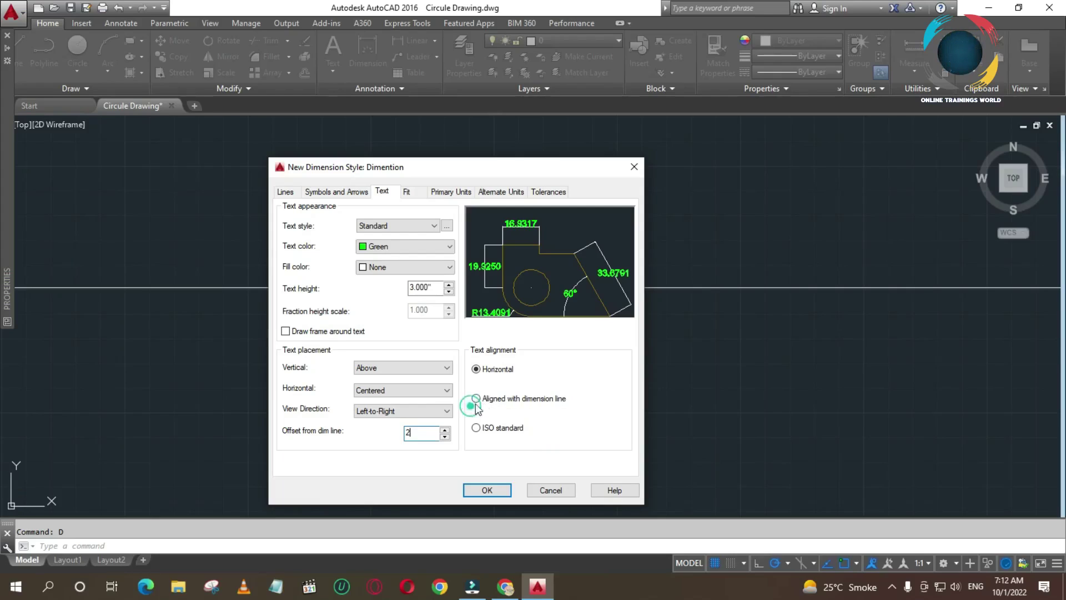
click(476, 399)
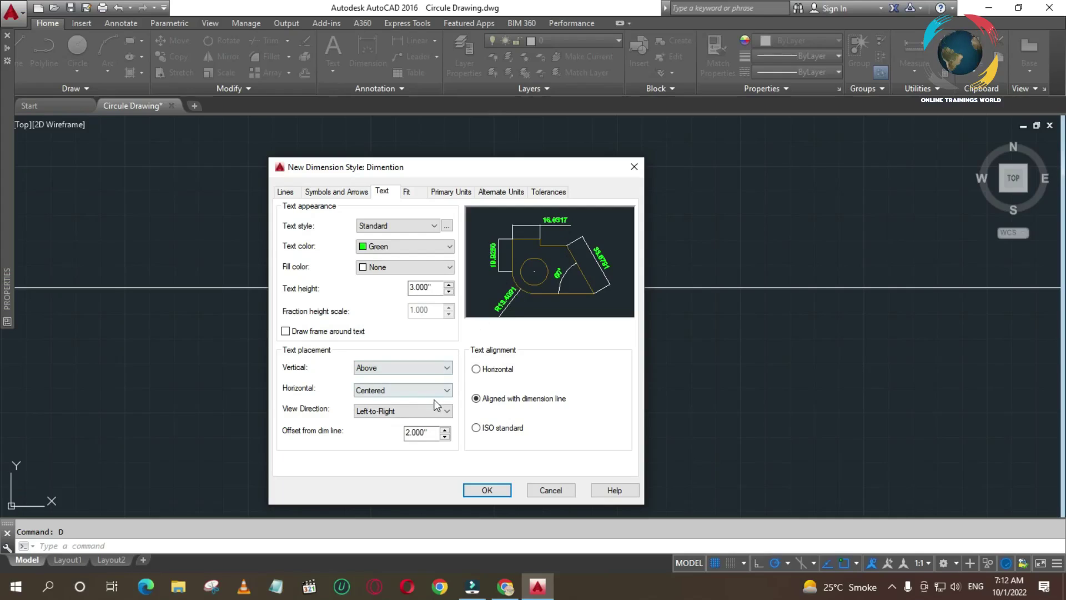
double_click(409, 432)
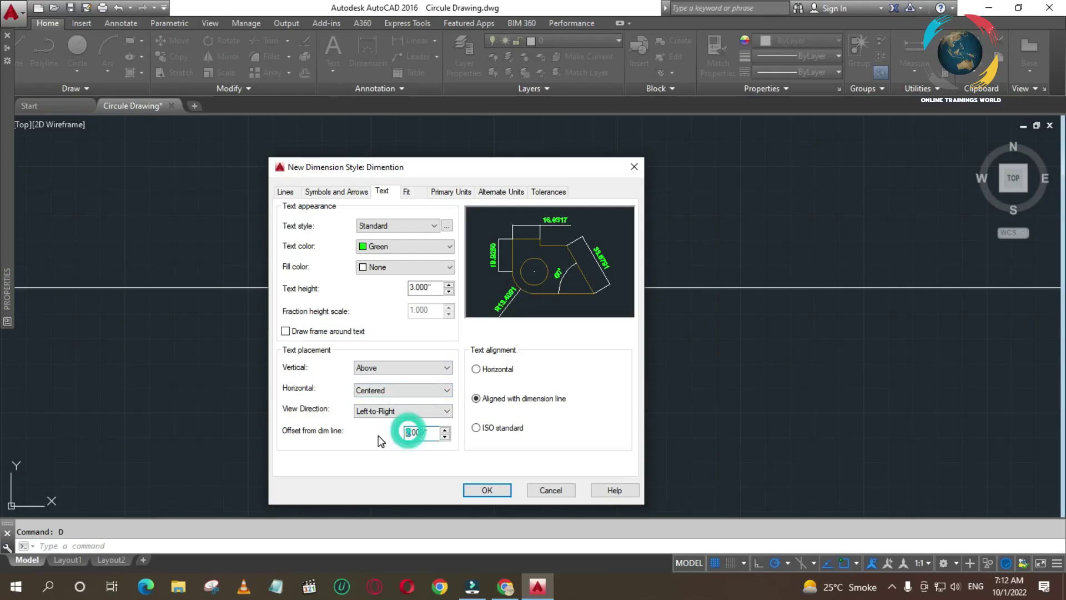
text(1)
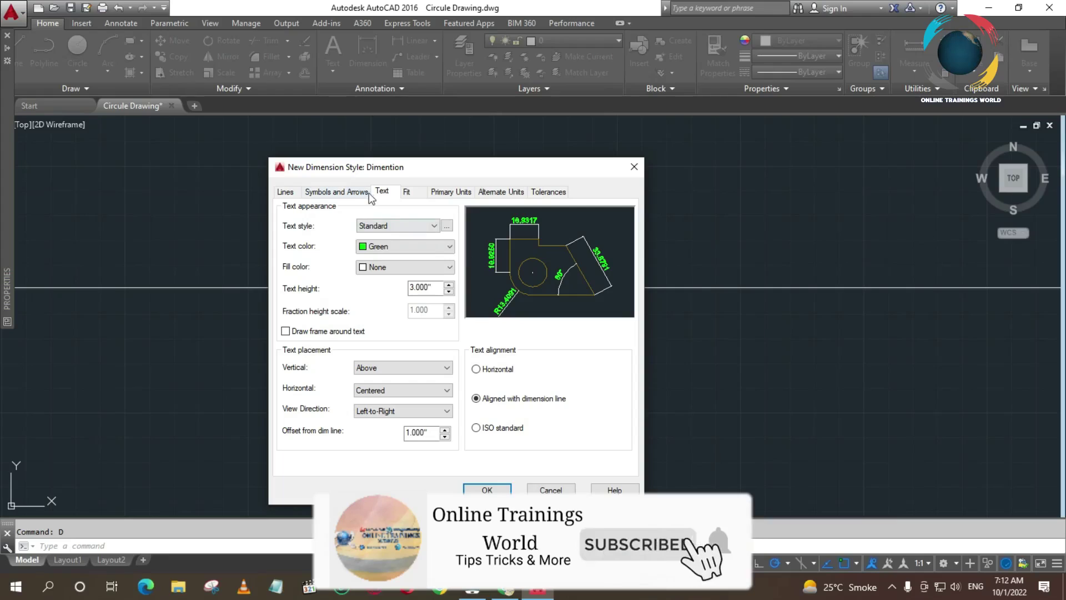
Change the Dimention arrow size to 2 on the Symbols and Arrows tab.
click(336, 192)
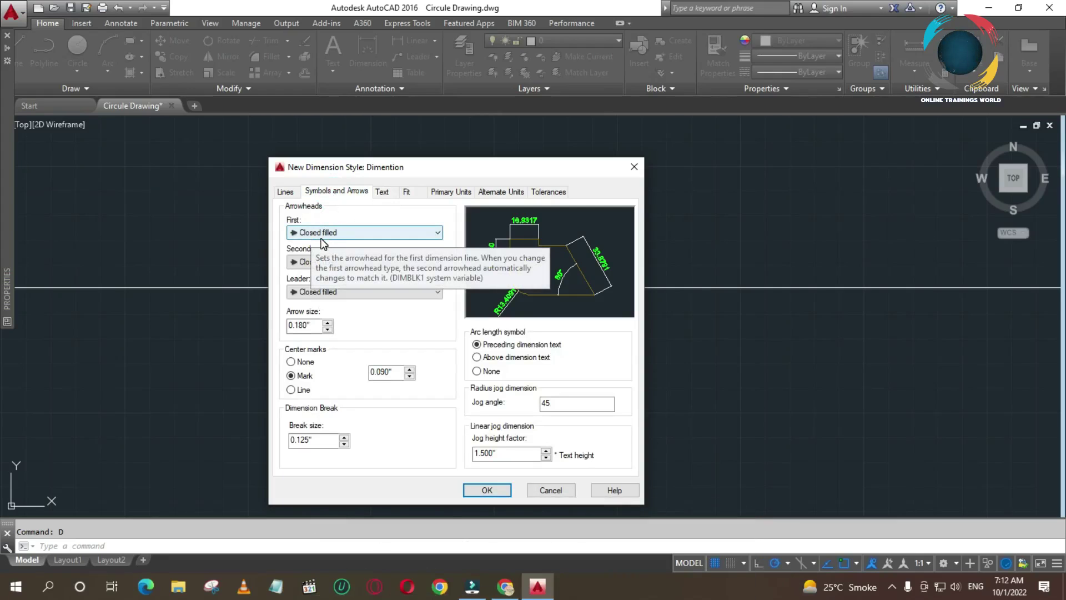
click(300, 325)
double_click(299, 325)
text(1)
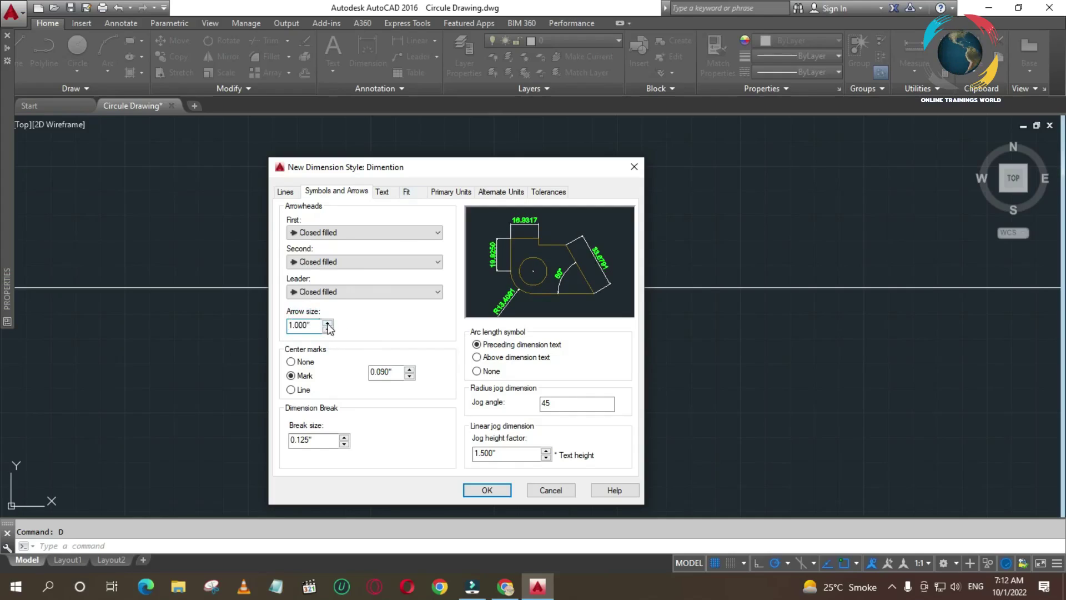
drag(290, 325, 274, 336)
text(2)
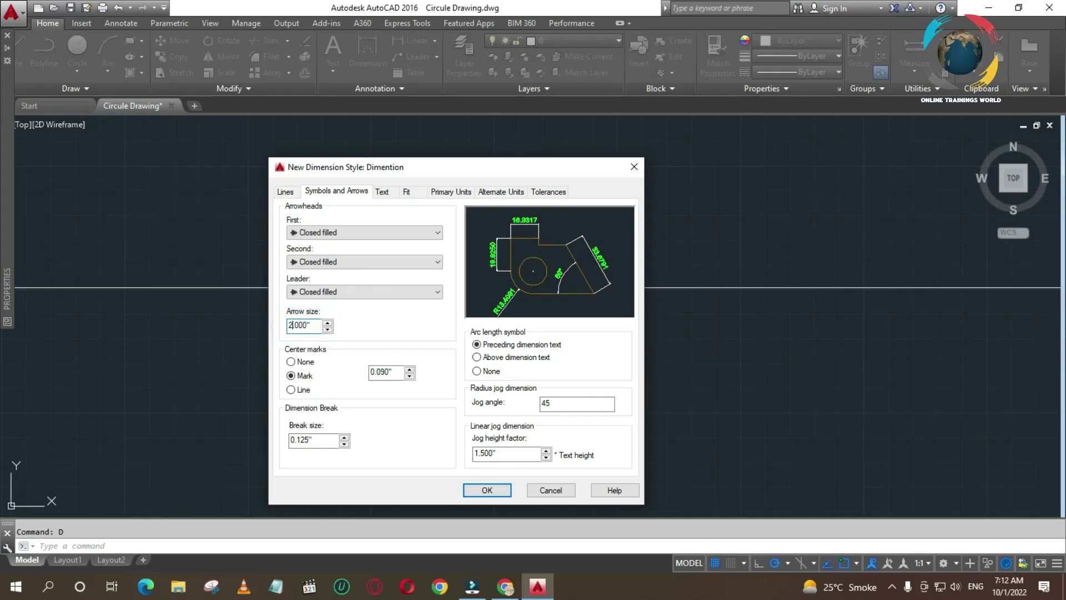
click(383, 318)
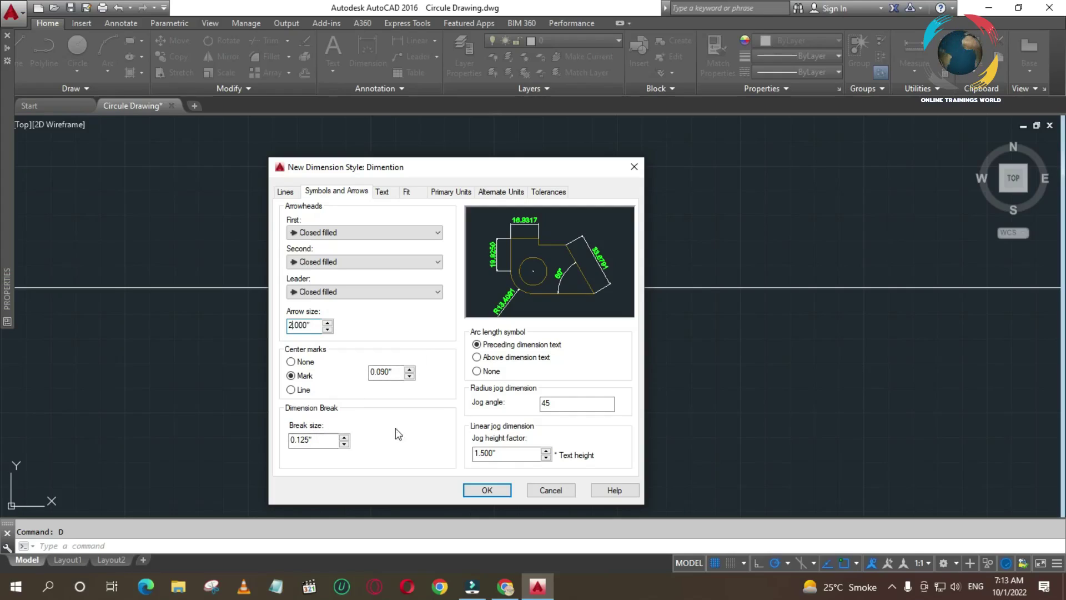
Enable Draw dim line between ext lines on the Fit tab.
click(414, 194)
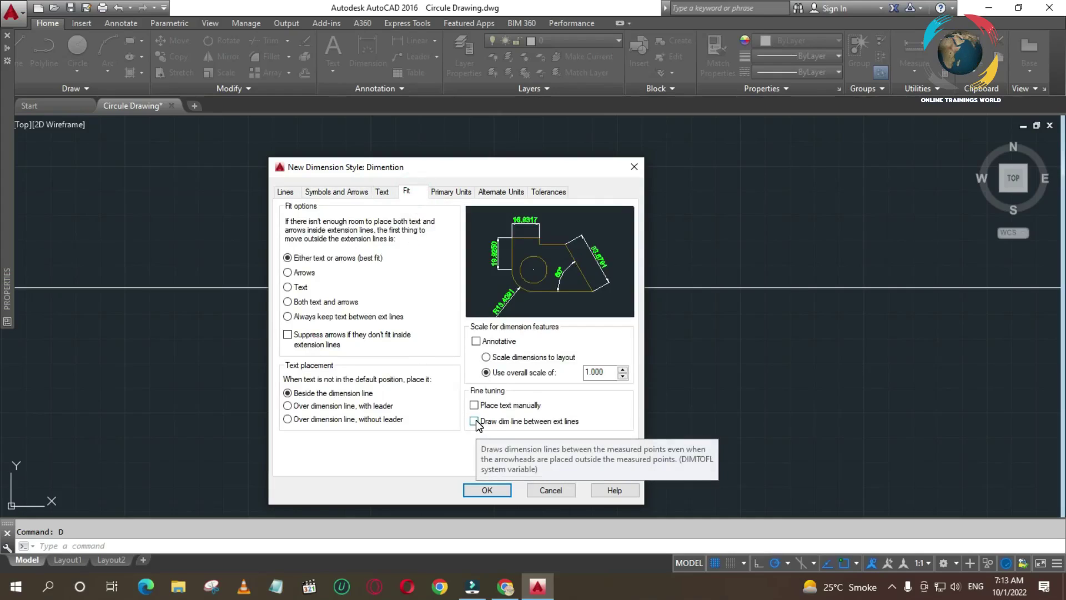
click(475, 421)
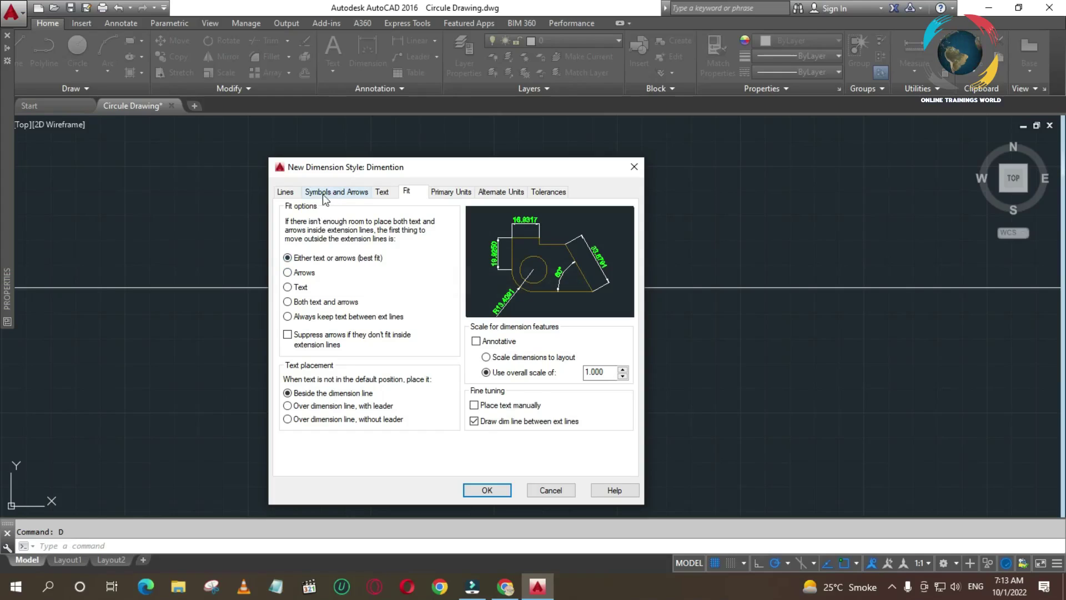
click(284, 192)
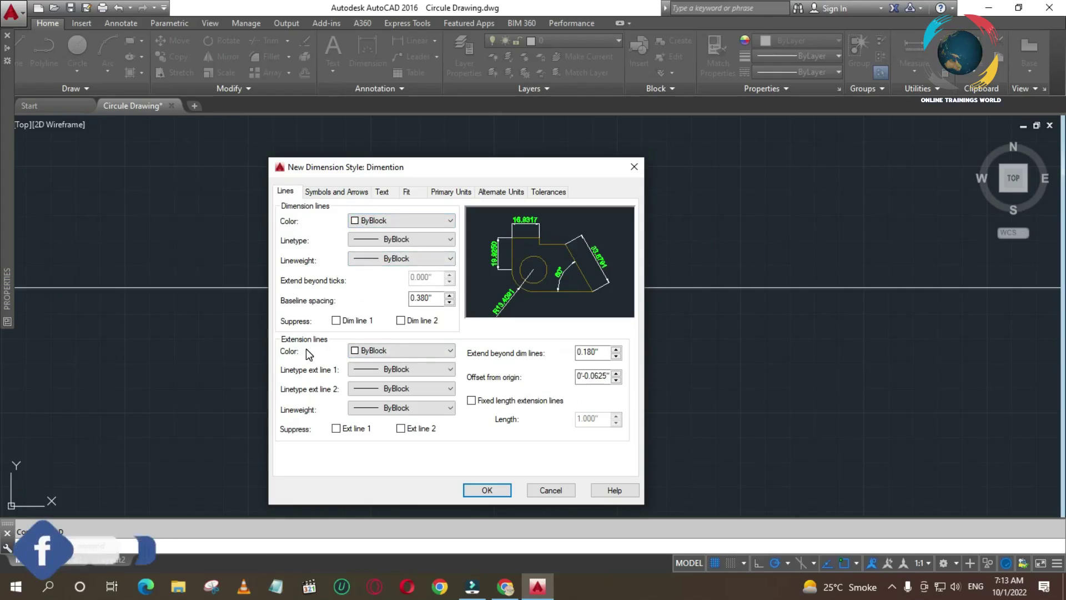
Set the extension line colour to blue index colour 150.
click(370, 351)
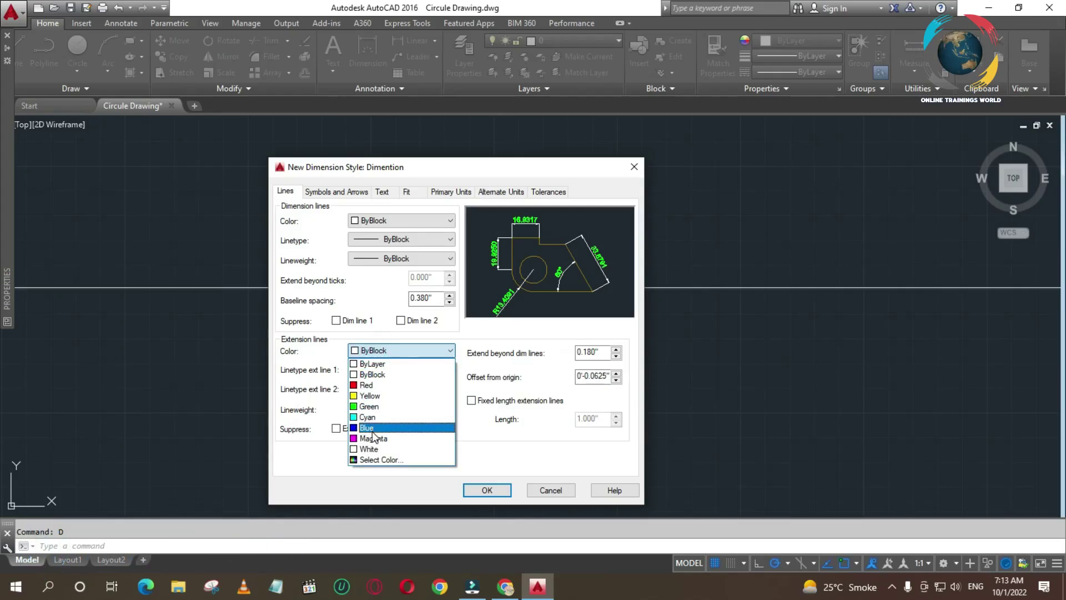
click(357, 458)
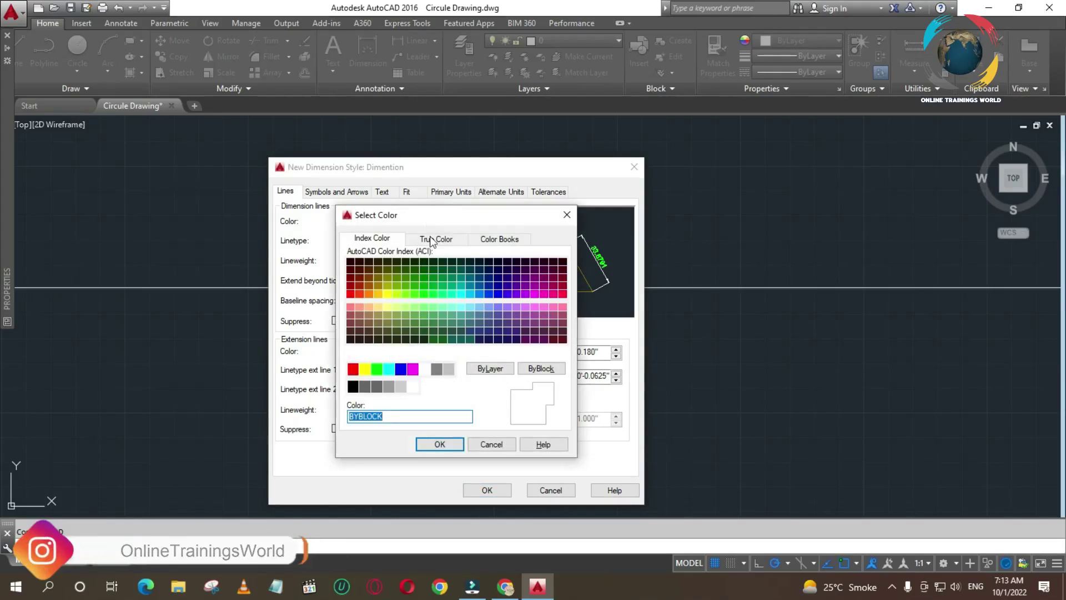
click(482, 295)
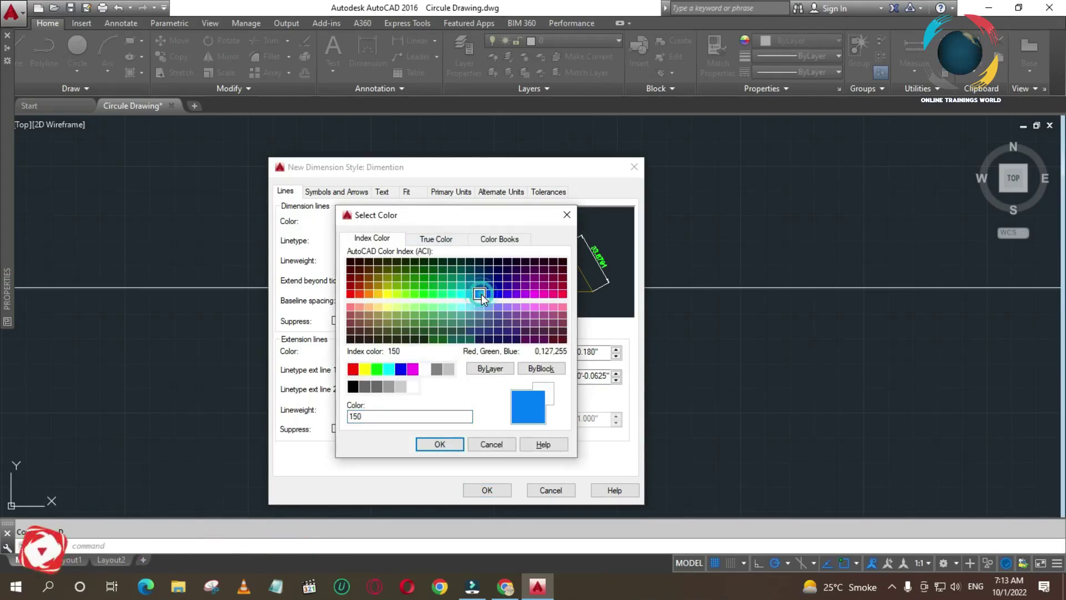
click(447, 445)
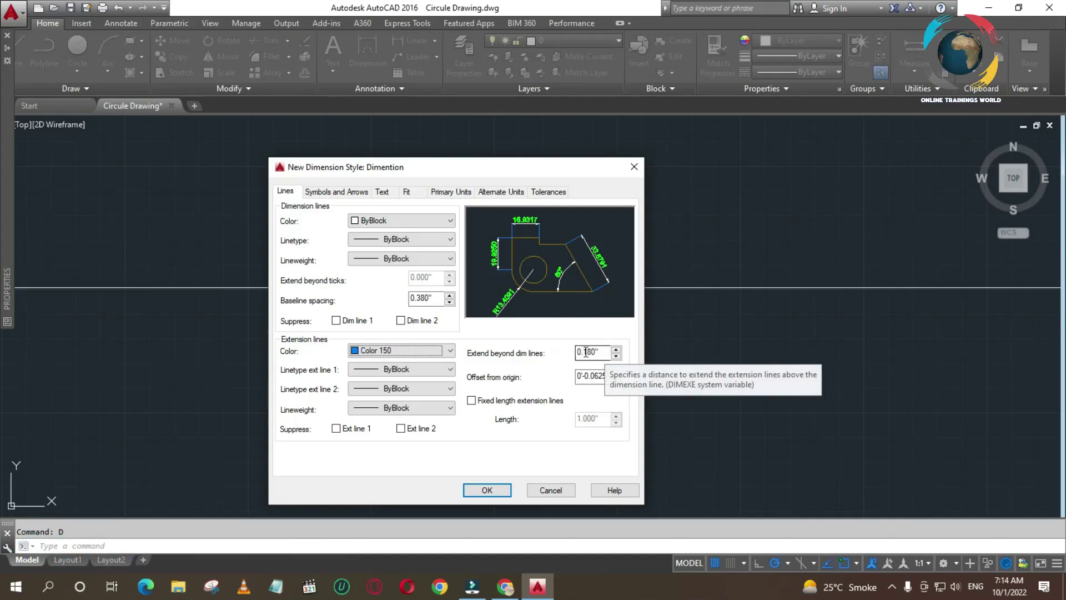
Set Extend beyond dim lines and Offset from origin both to 1.
drag(595, 351, 505, 352)
text(1)
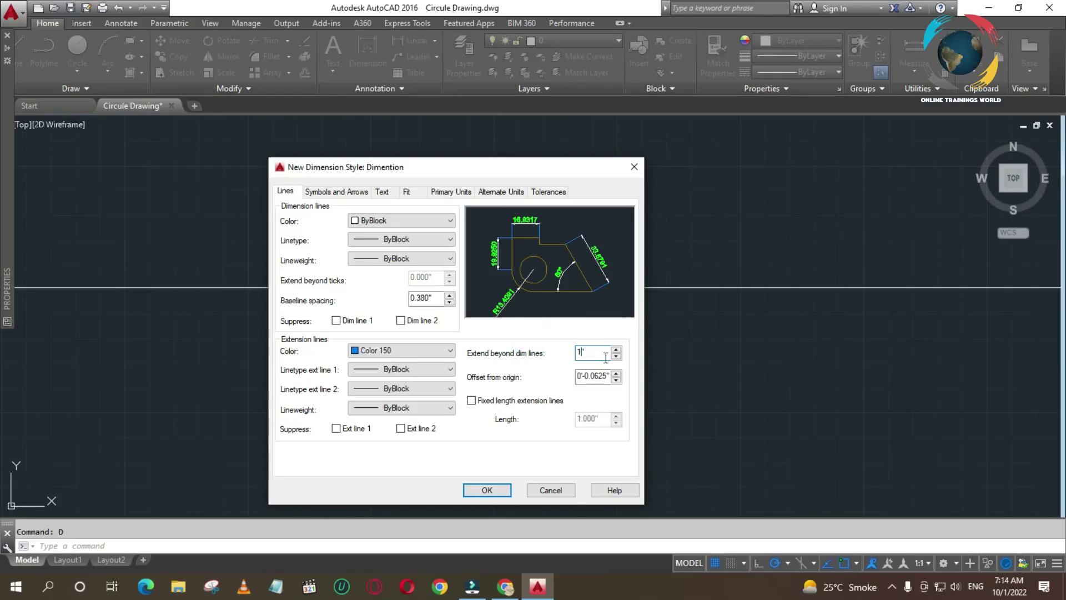
click(579, 376)
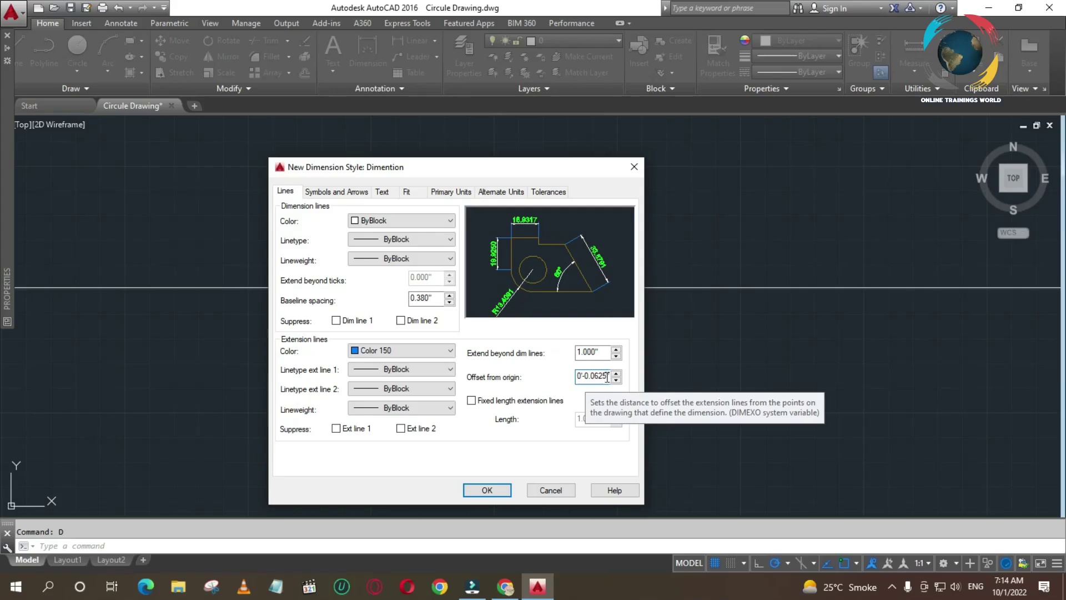
double_click(607, 377)
text(1)
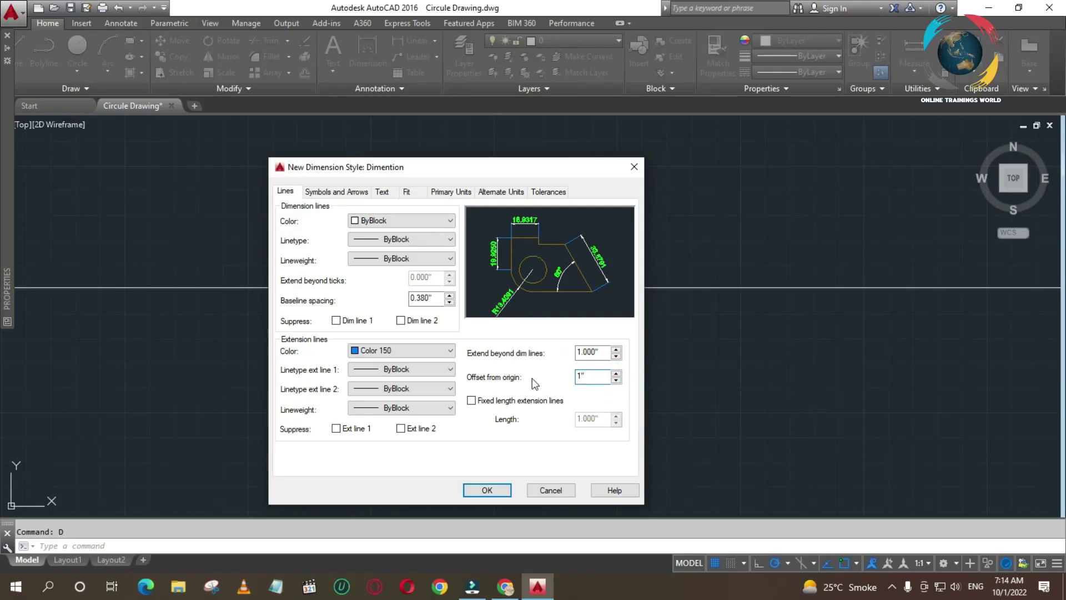
click(551, 449)
click(582, 347)
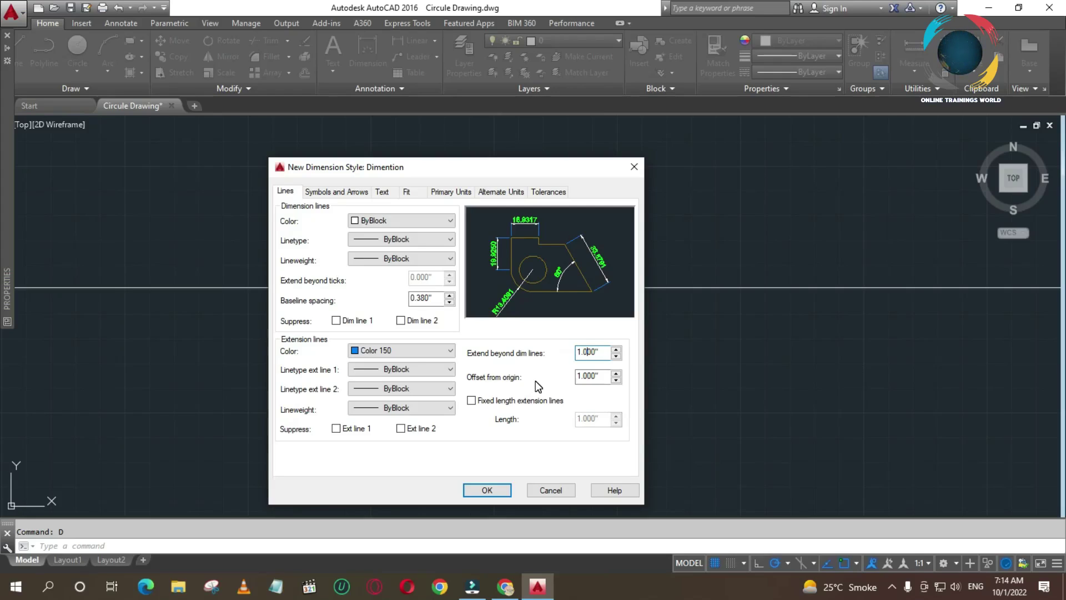
click(451, 192)
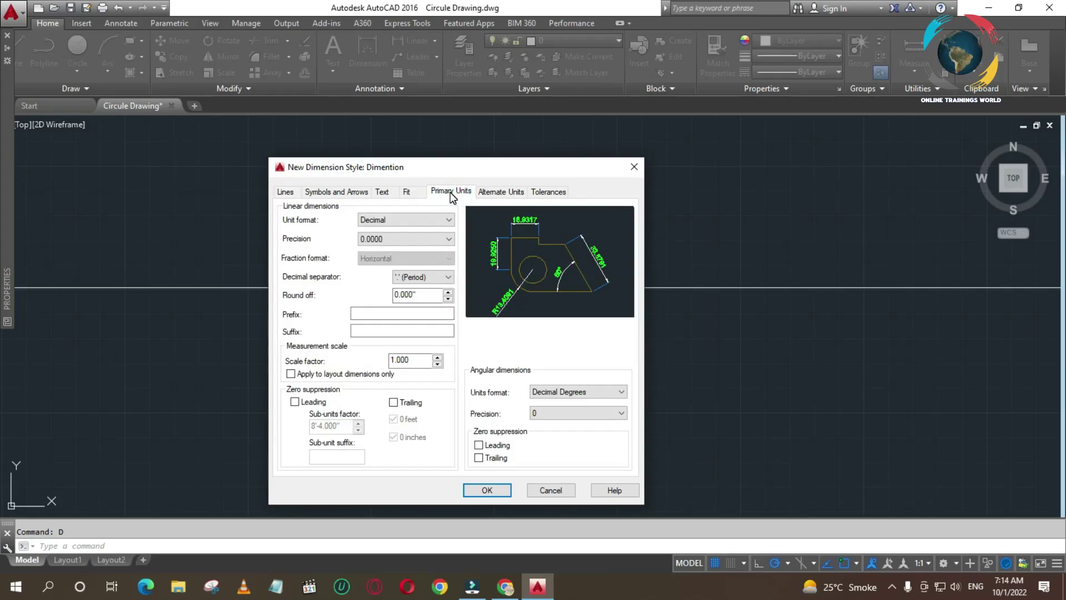
Suppress trailing zeros in linear units, save the Dimention style, and close the manager.
click(394, 403)
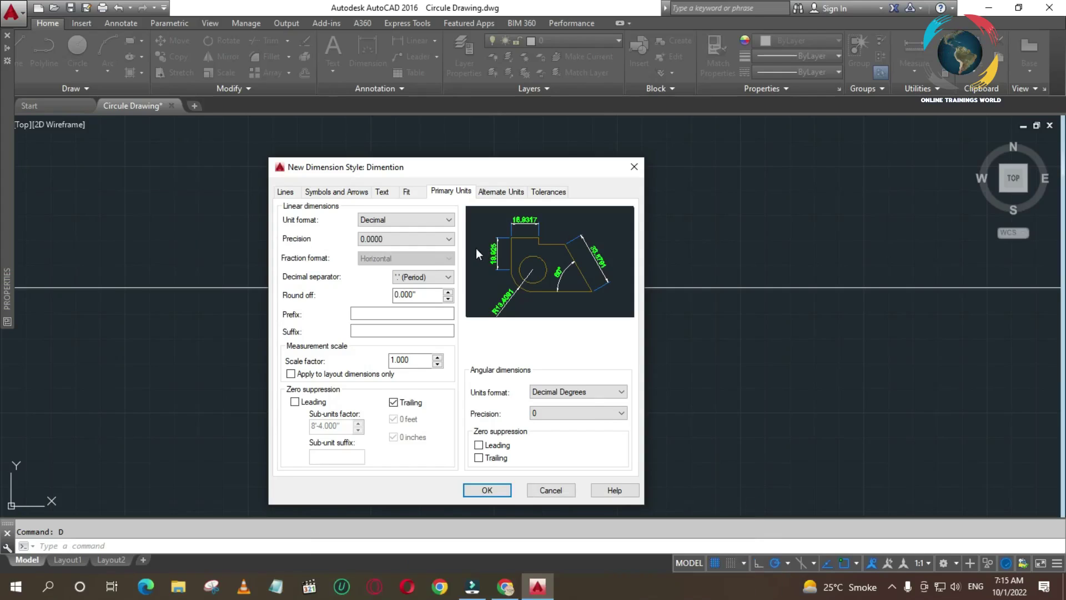
click(487, 490)
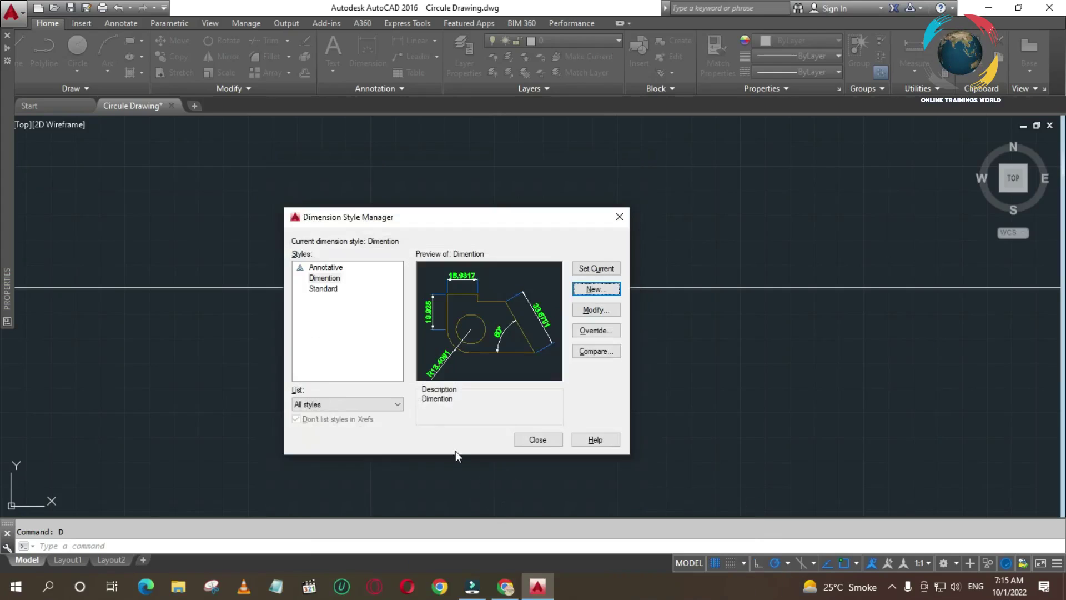
click(543, 440)
Erase the leftover object and the long horizontal line.
scroll(439, 356, down, 3)
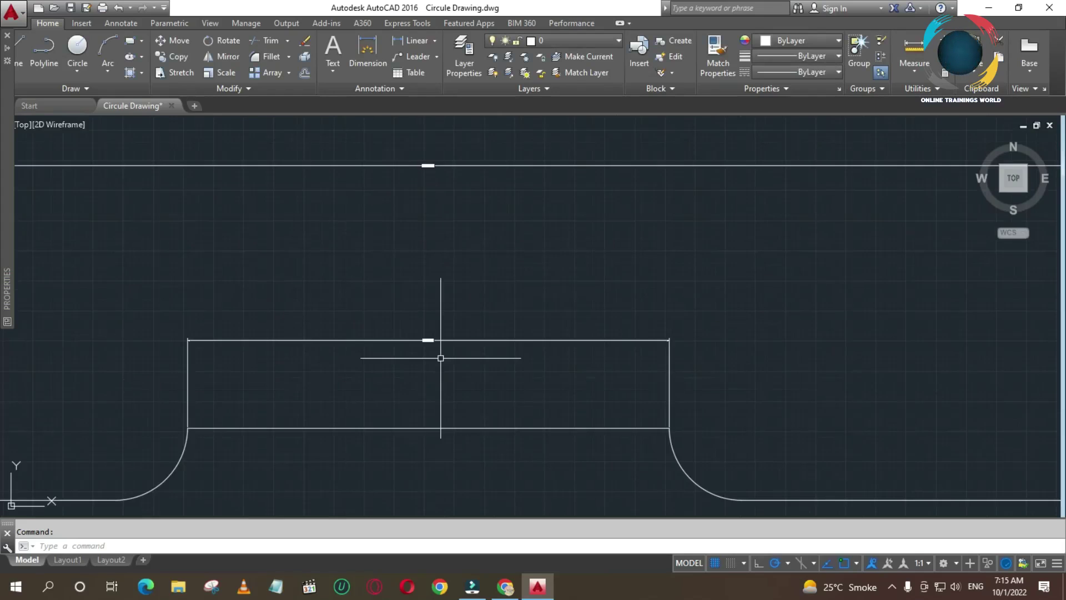
click(417, 329)
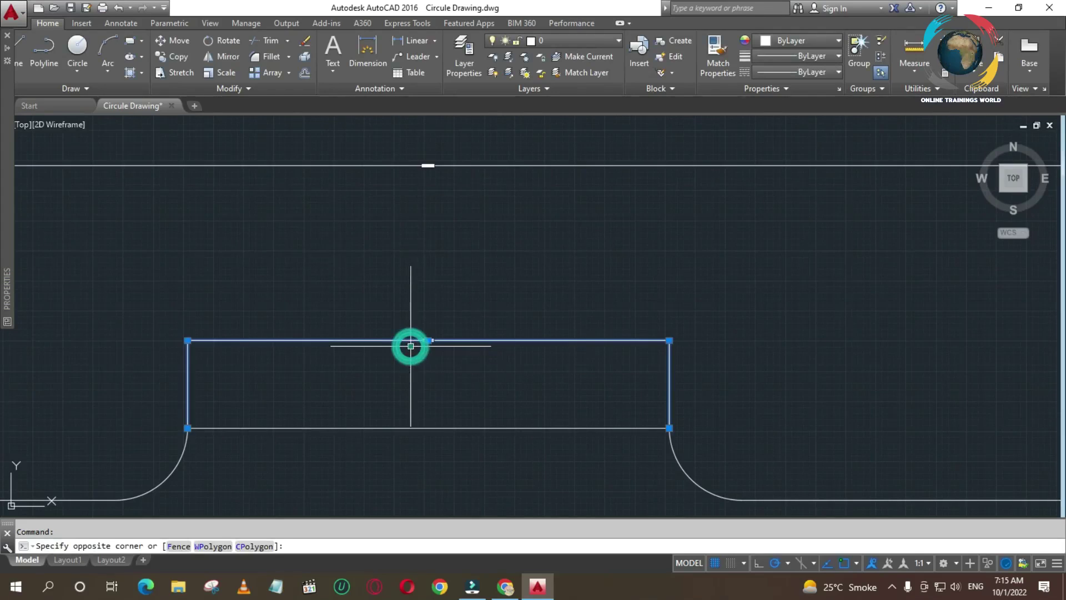
click(410, 346)
click(428, 165)
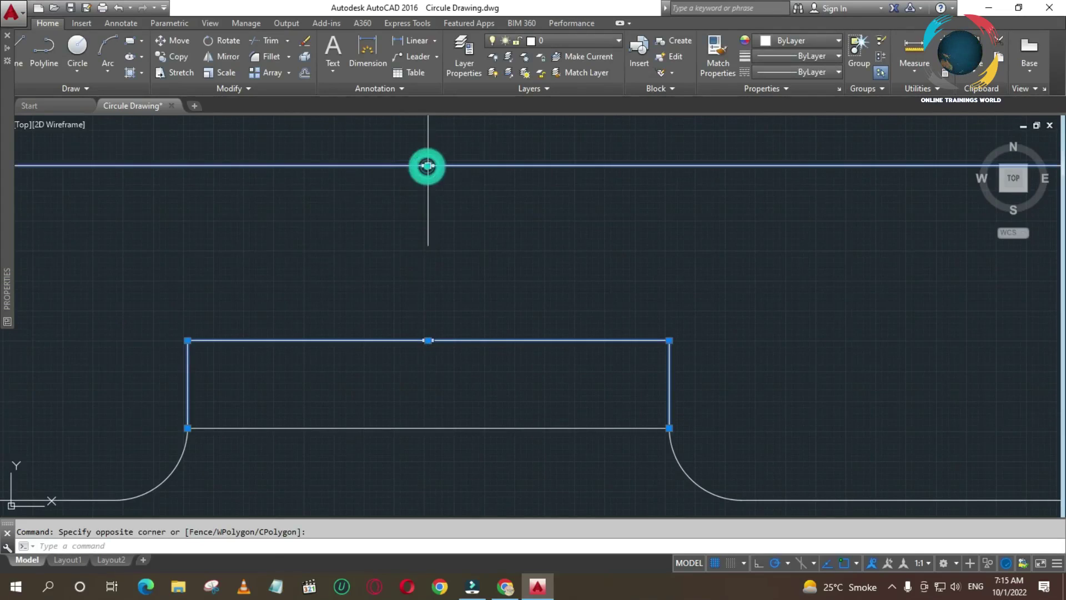
key(Delete)
scroll(451, 306, down, 4)
scroll(452, 309, down, 3)
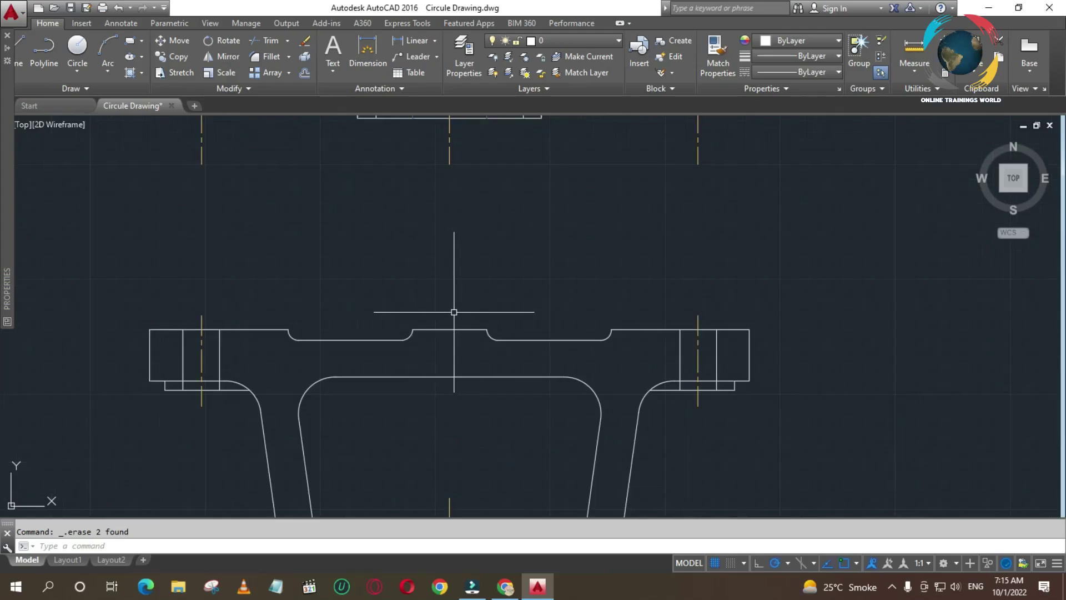
Dimension the bracket's full top edge as 326 and zoom in to check it.
click(412, 39)
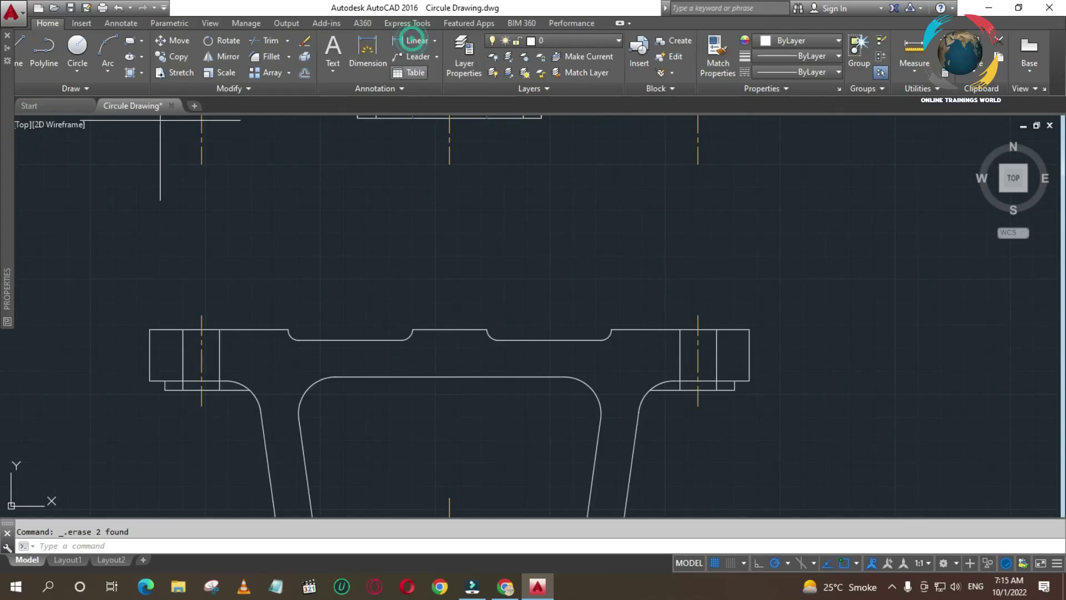
click(150, 329)
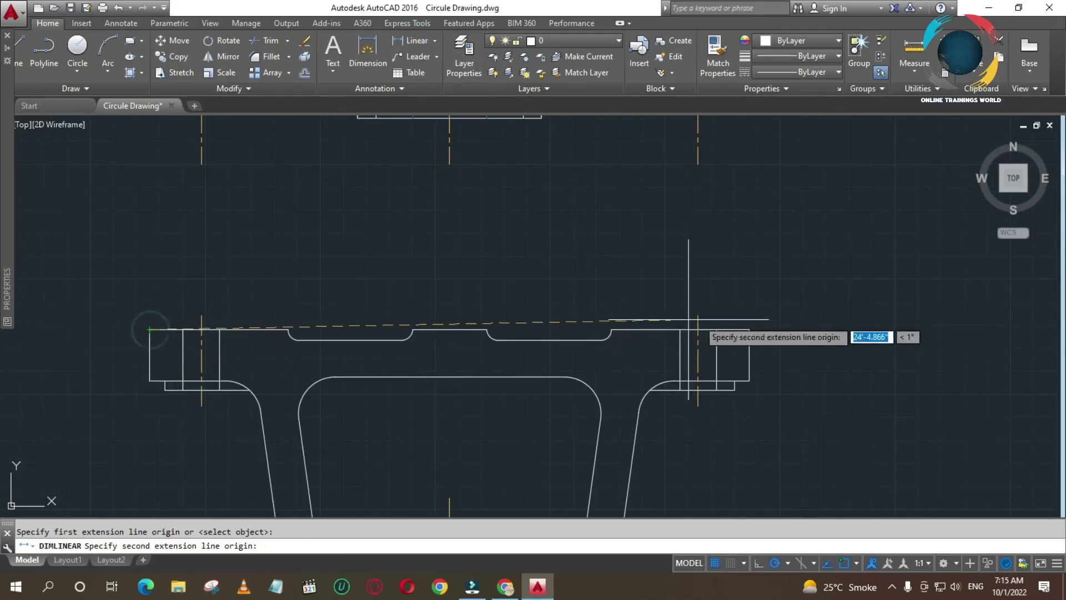
click(749, 330)
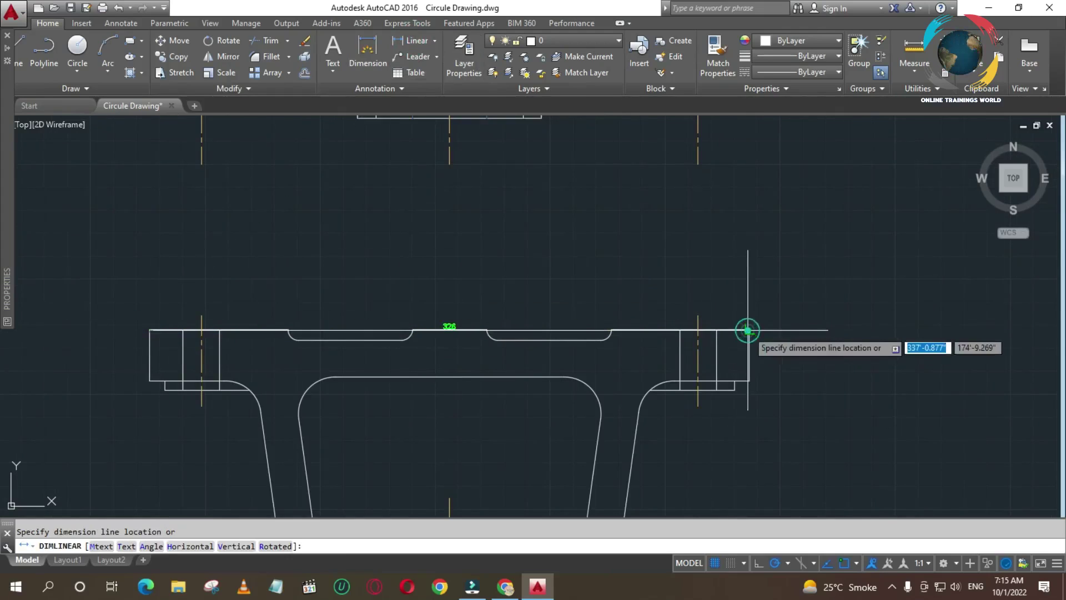
click(744, 303)
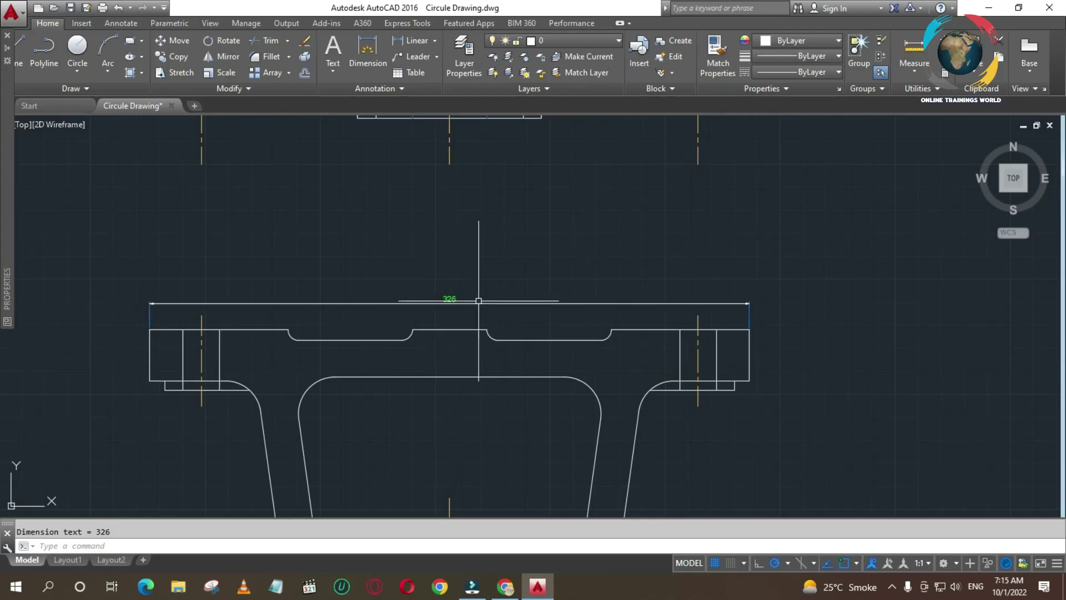
text(z)
key(Return)
click(410, 276)
click(500, 326)
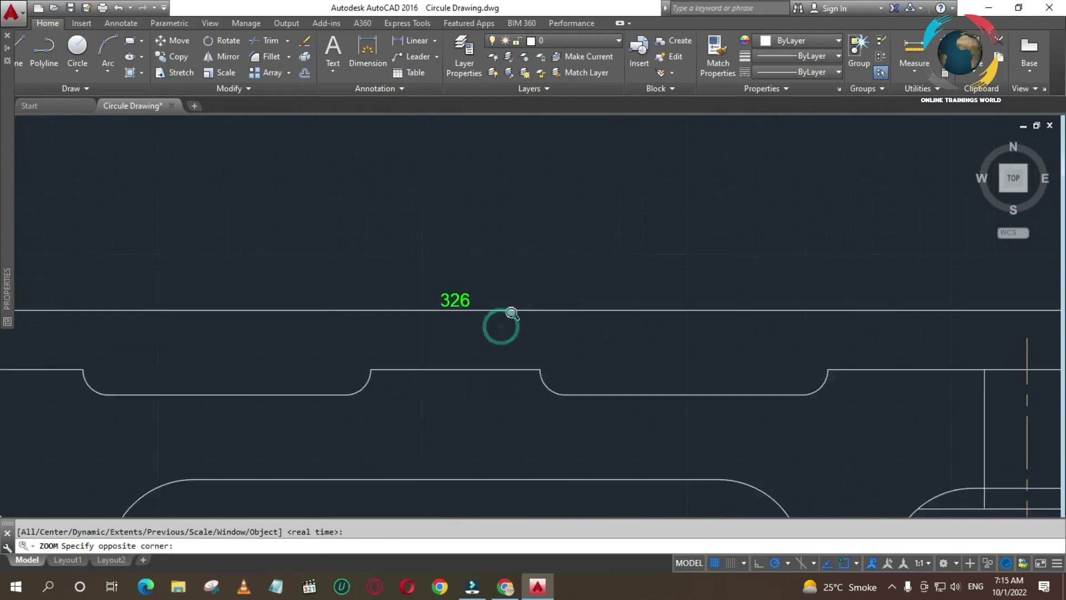
scroll(495, 310, down, 5)
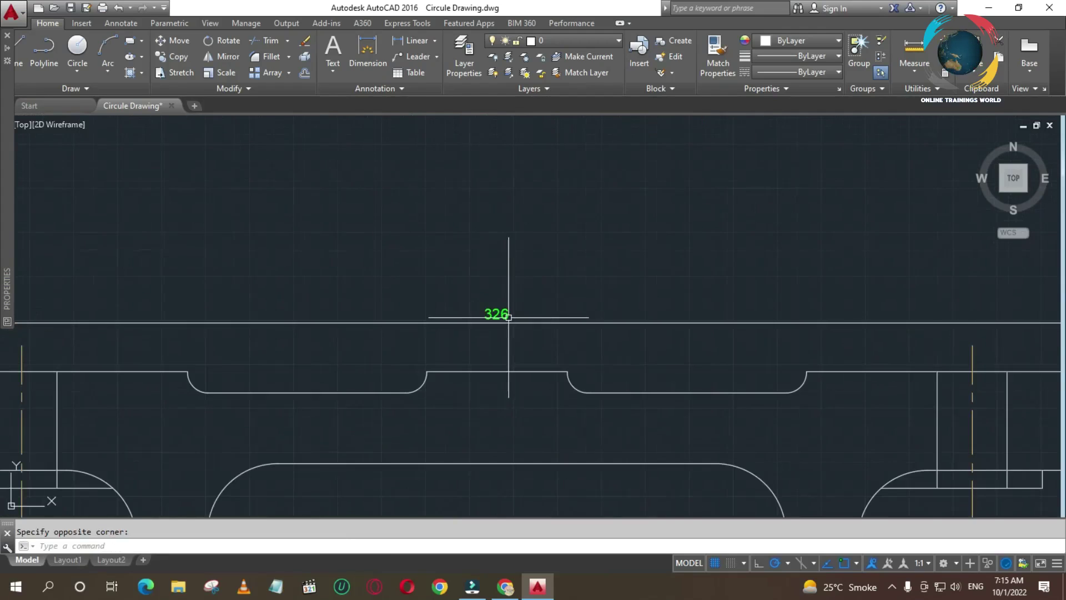
scroll(509, 317, down, 2)
key(Escape)
Preview the Standard style in the Dimension Style Manager, then close it without changes.
text(d)
key(Return)
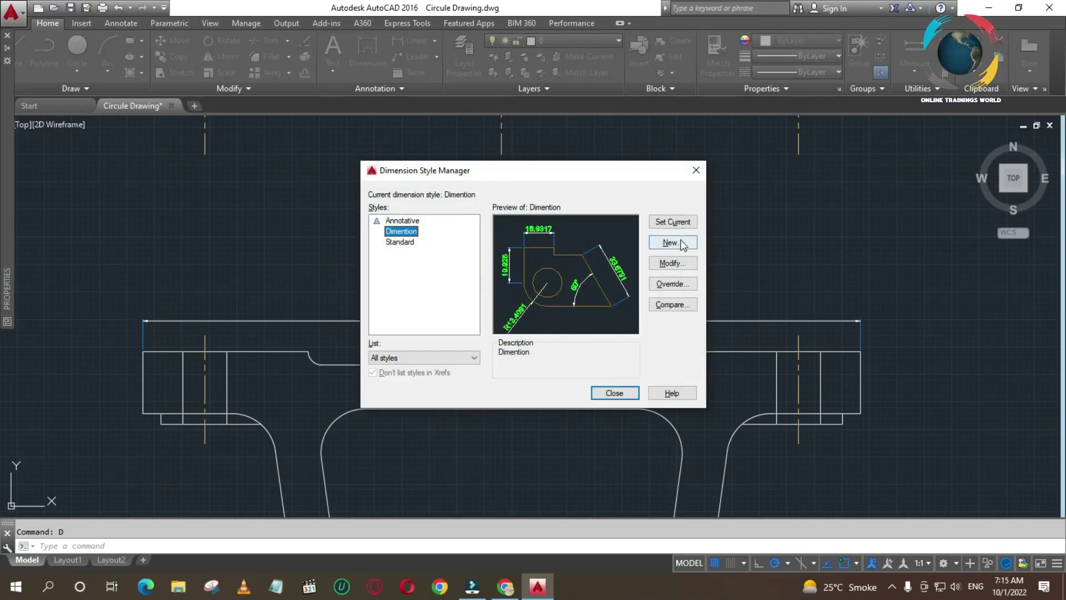
click(399, 242)
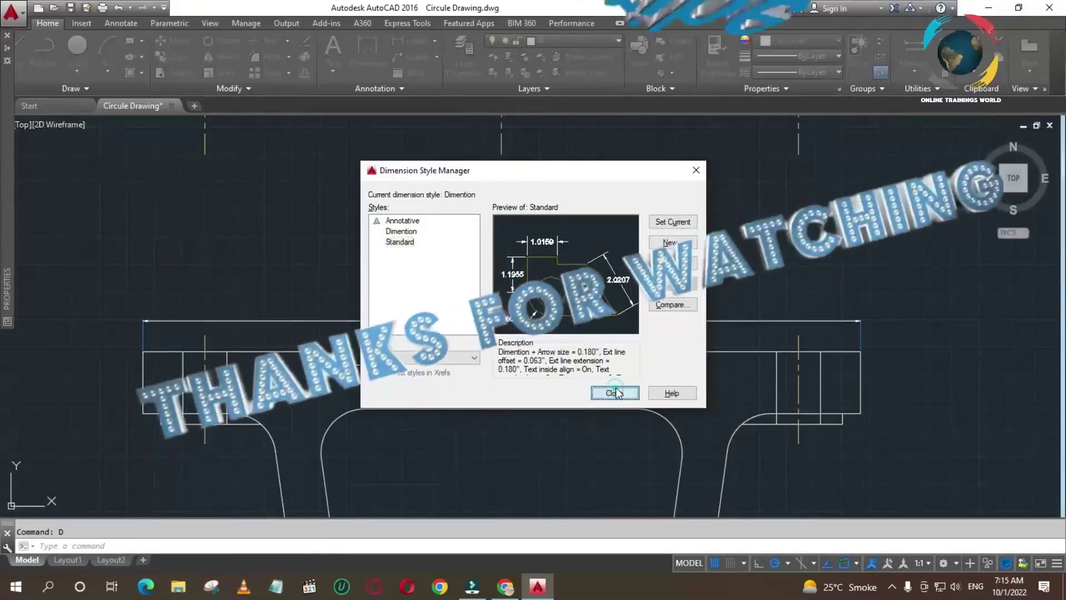
click(616, 393)
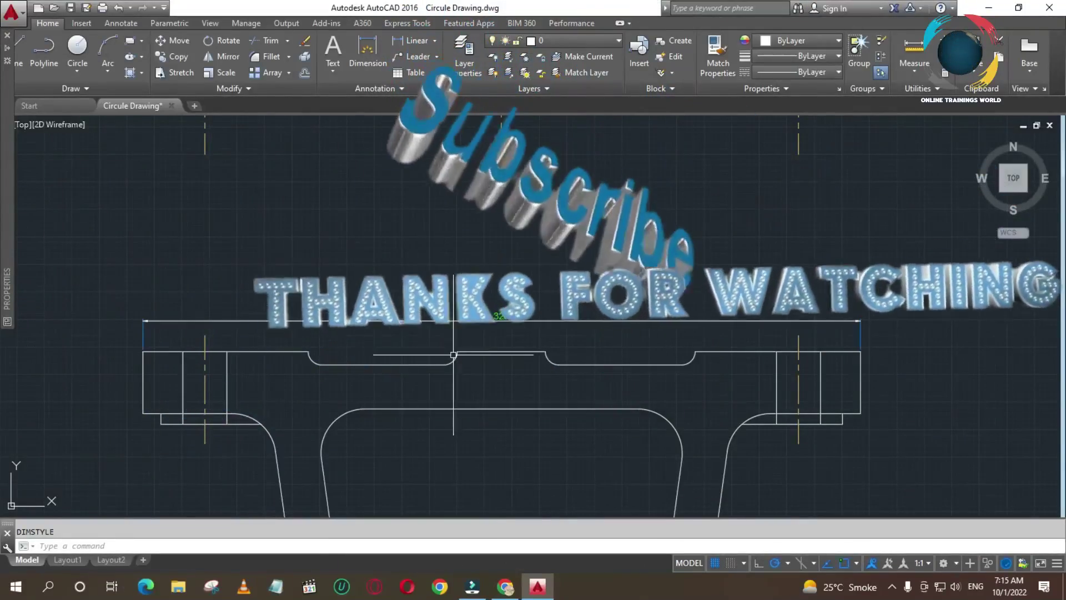
Start a linear dimension across both ends of the 40-wide middle raised section.
click(423, 42)
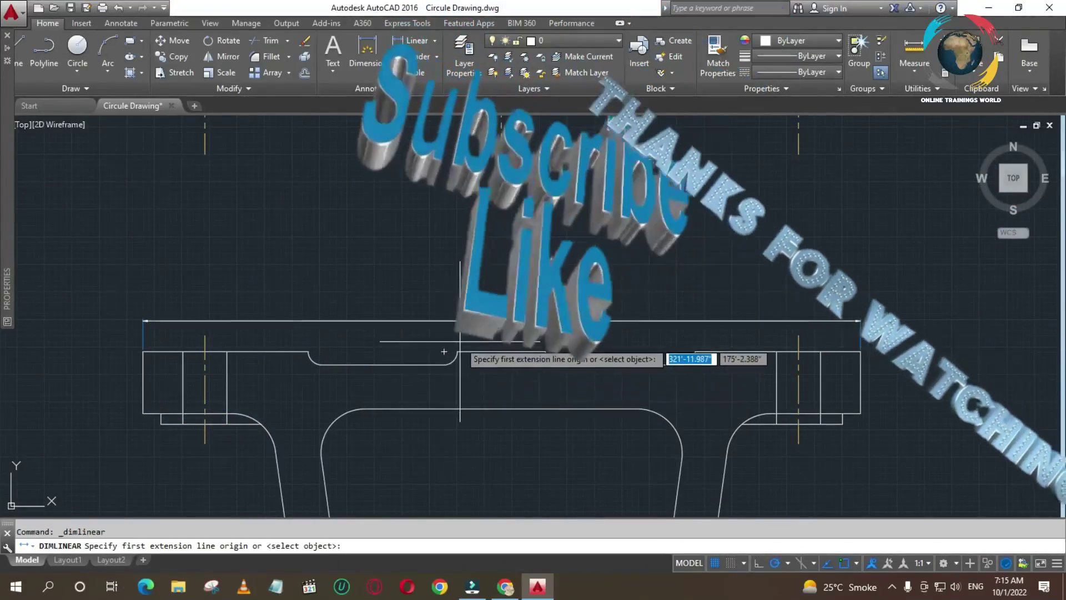
click(457, 351)
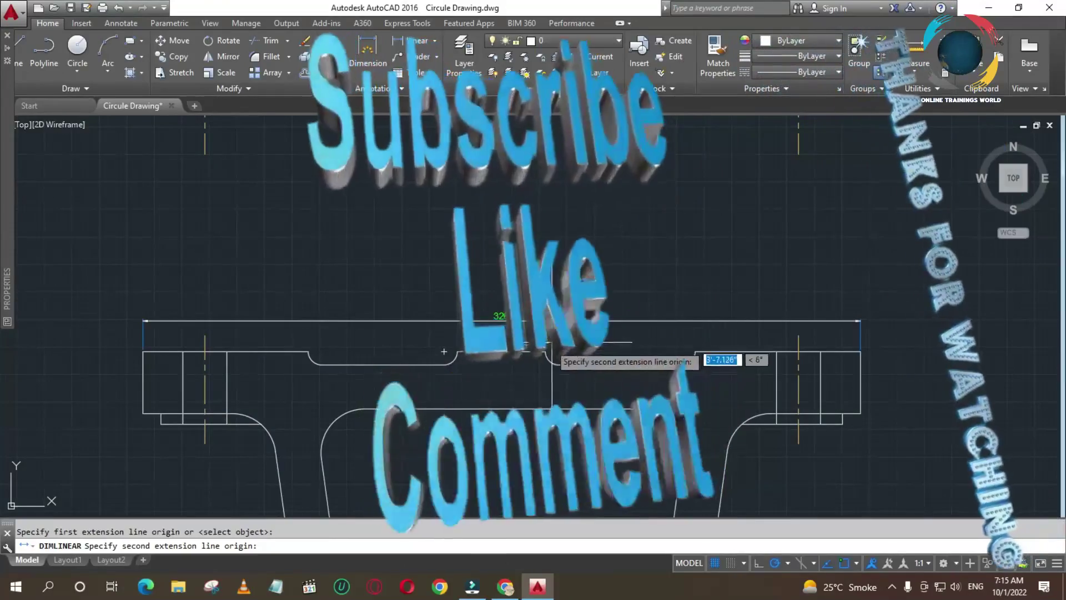
click(545, 352)
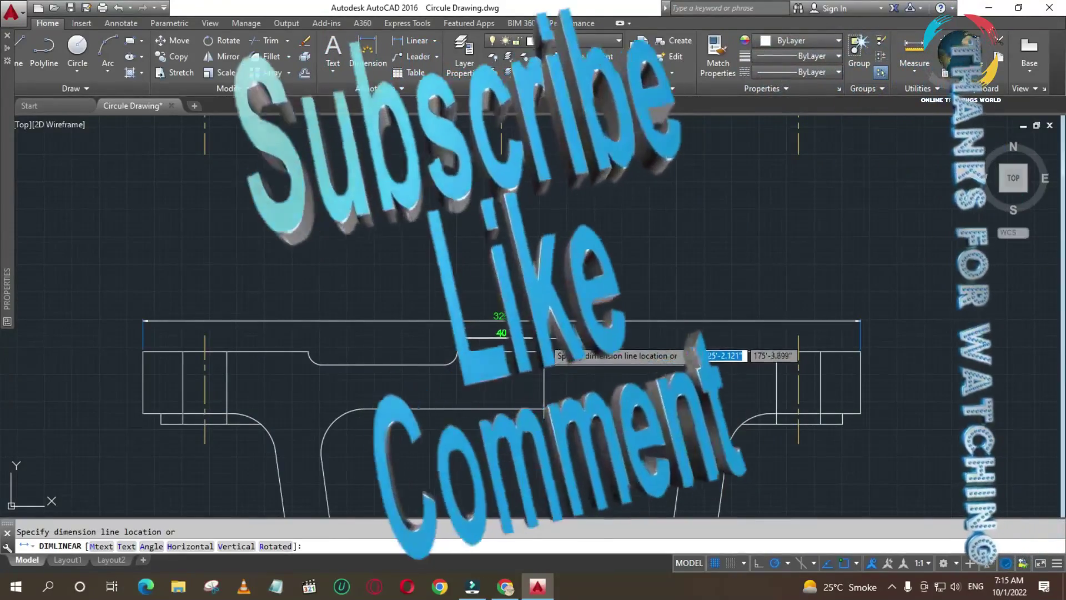